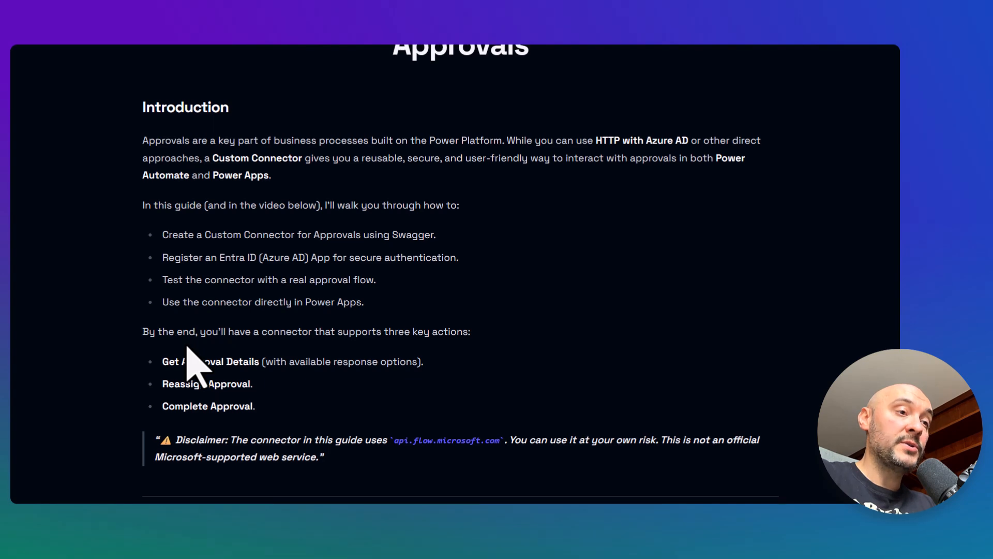
Read the approvals guide's introduction and the section on creating the custom connector from the Swagger file.
scroll(194, 367, "down", 4)
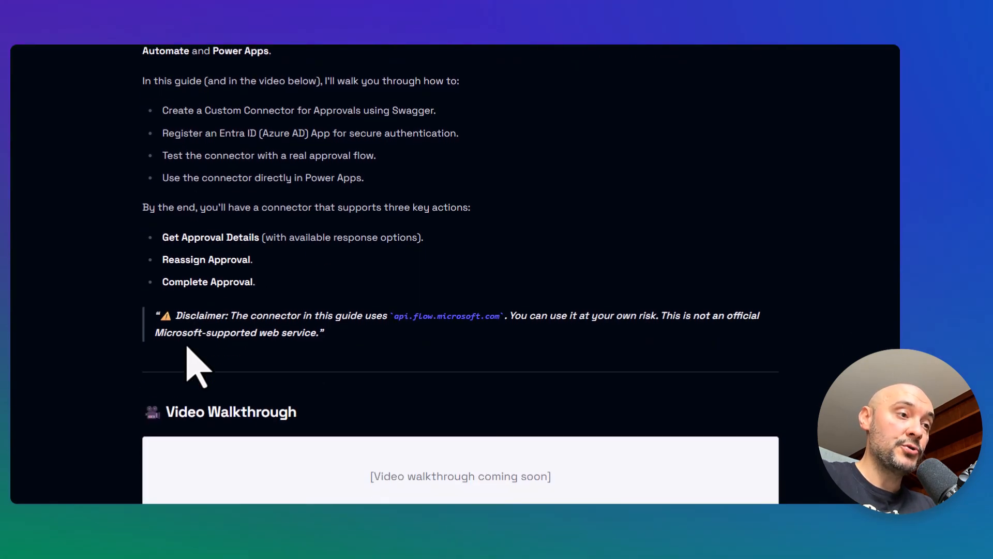
scroll(188, 347, "down", 3)
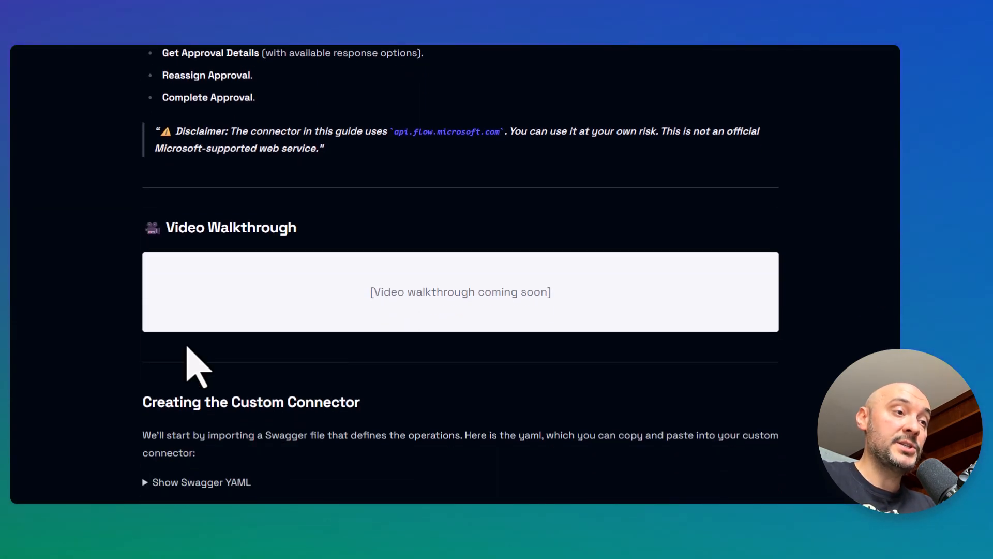
scroll(194, 367, "down", 3)
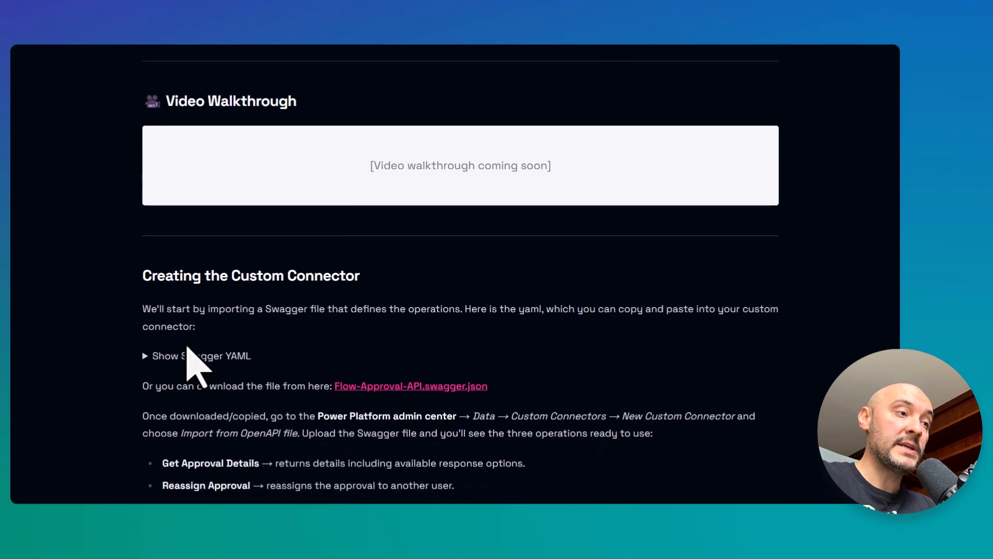
scroll(194, 366, "down", 1)
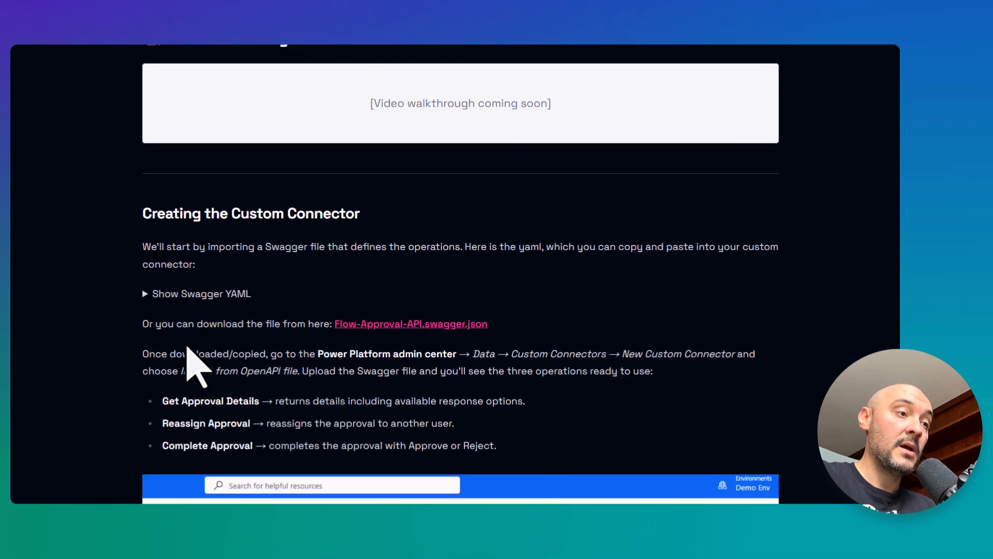
scroll(194, 367, "down", 2)
scroll(187, 346, "down", 4)
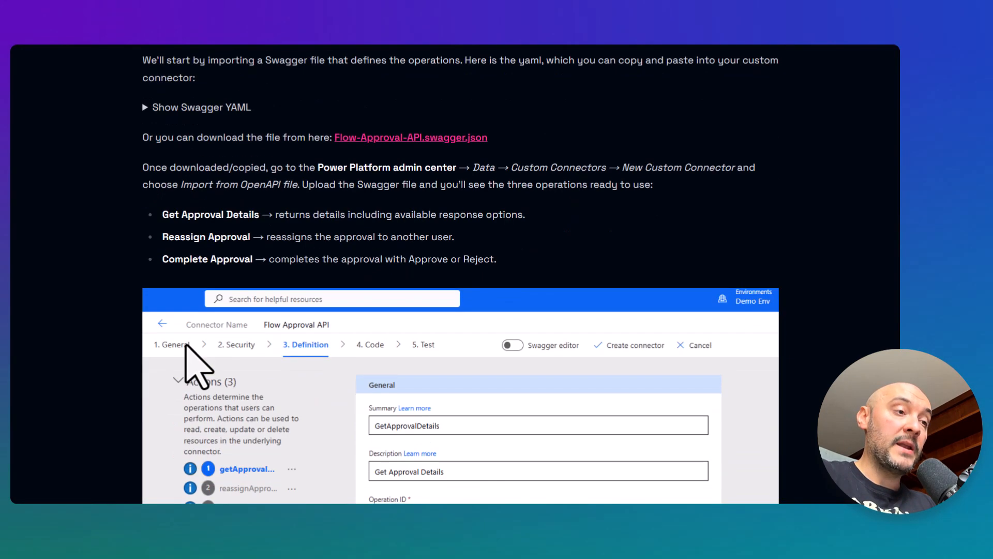
scroll(186, 345, "down", 4)
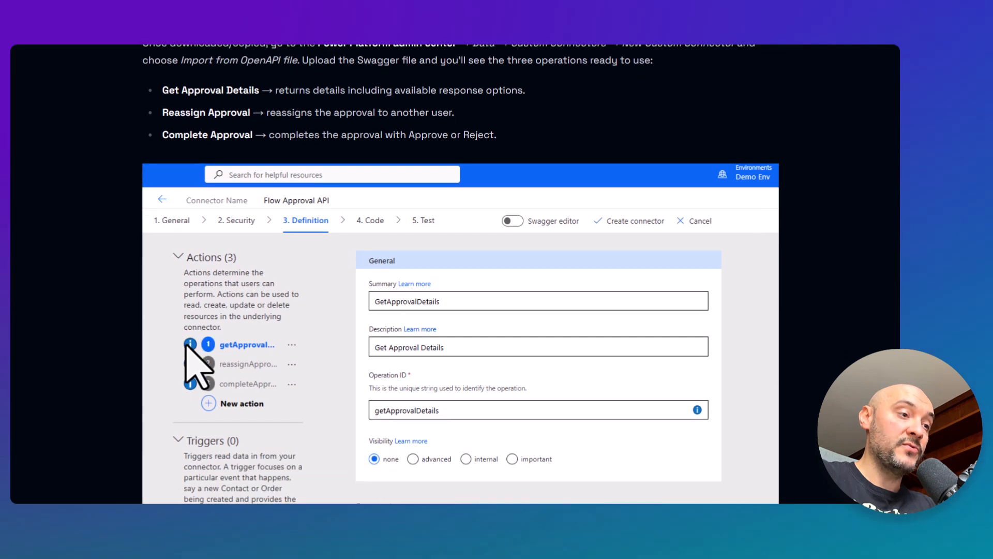
scroll(187, 346, "down", 4)
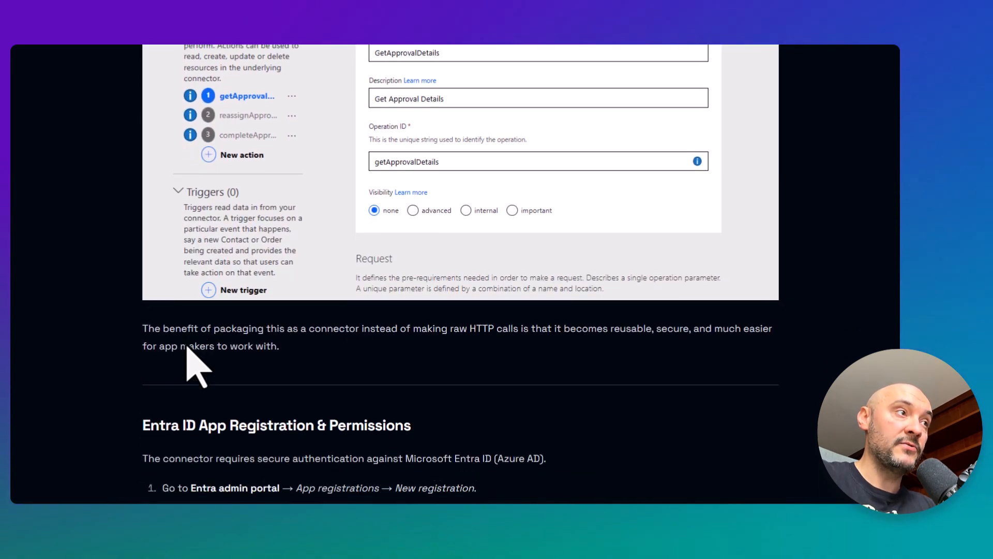
Read the guide's Entra ID app registration section, covering API permissions, the OAuth 2.0 security values and the redirect URL.
scroll(187, 346, "down", 3)
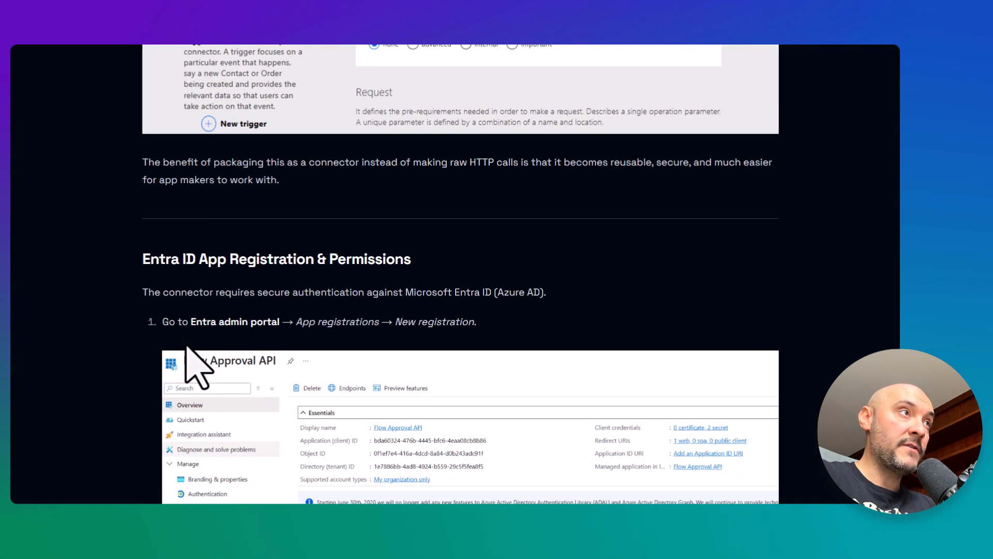
scroll(196, 365, "down", 1)
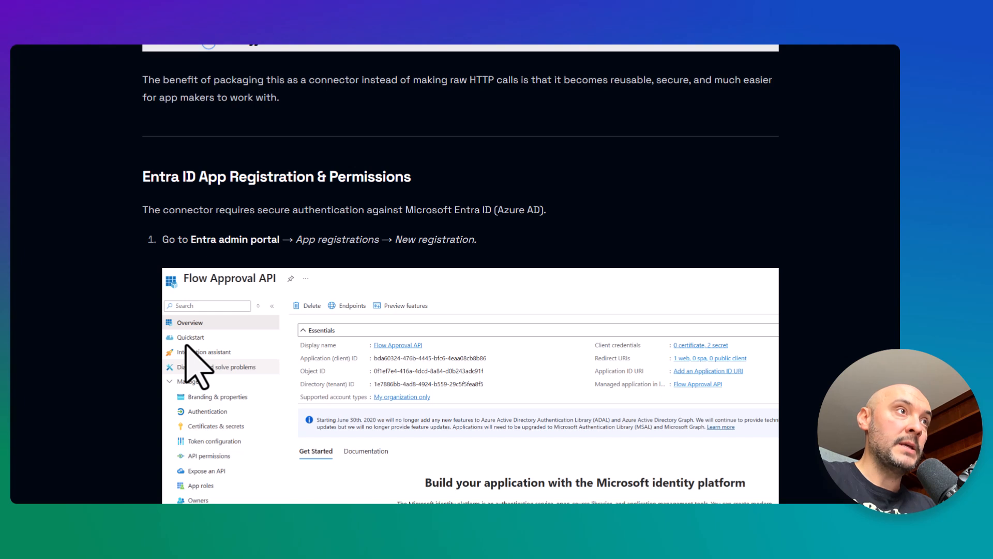
scroll(199, 367, "down", 1)
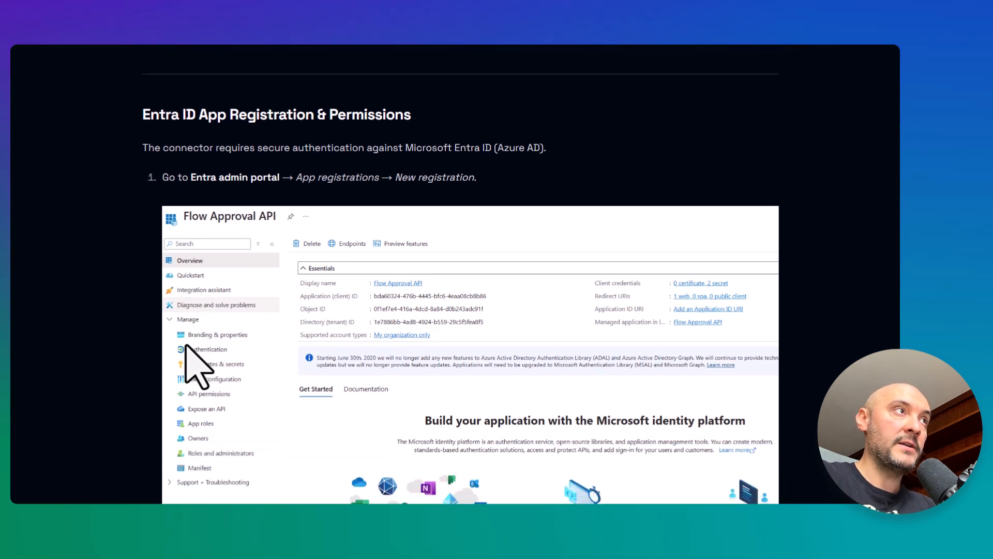
scroll(186, 345, "down", 2)
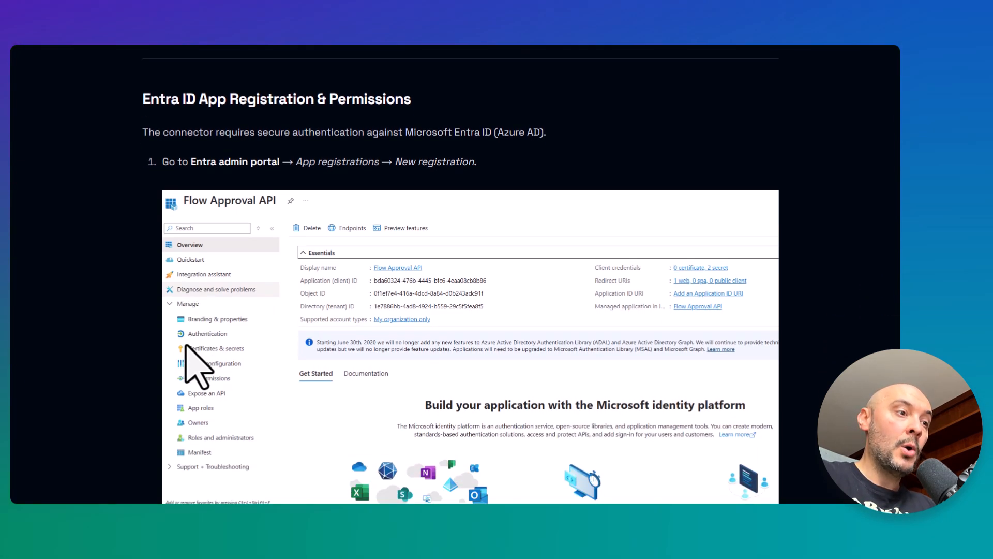
scroll(186, 345, "down", 4)
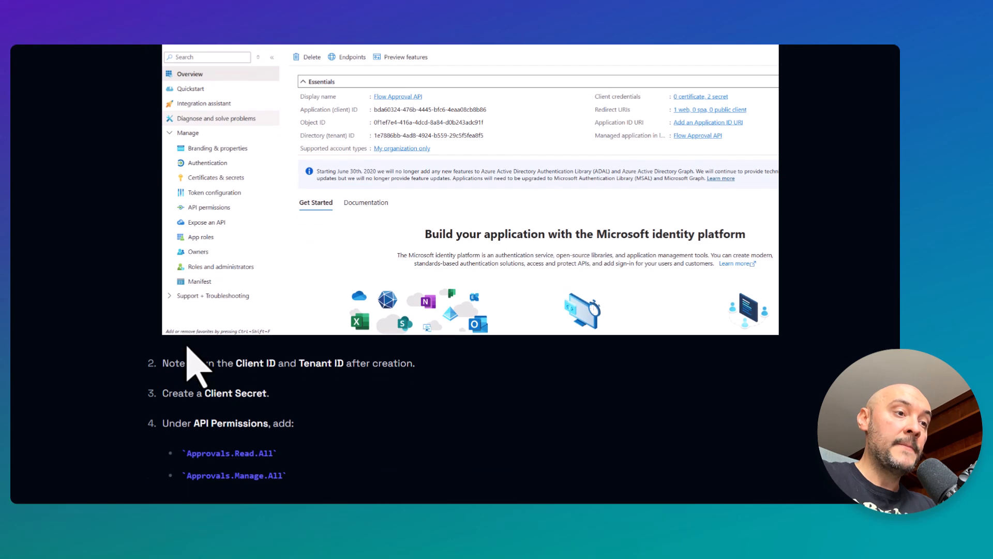
scroll(196, 367, "down", 2)
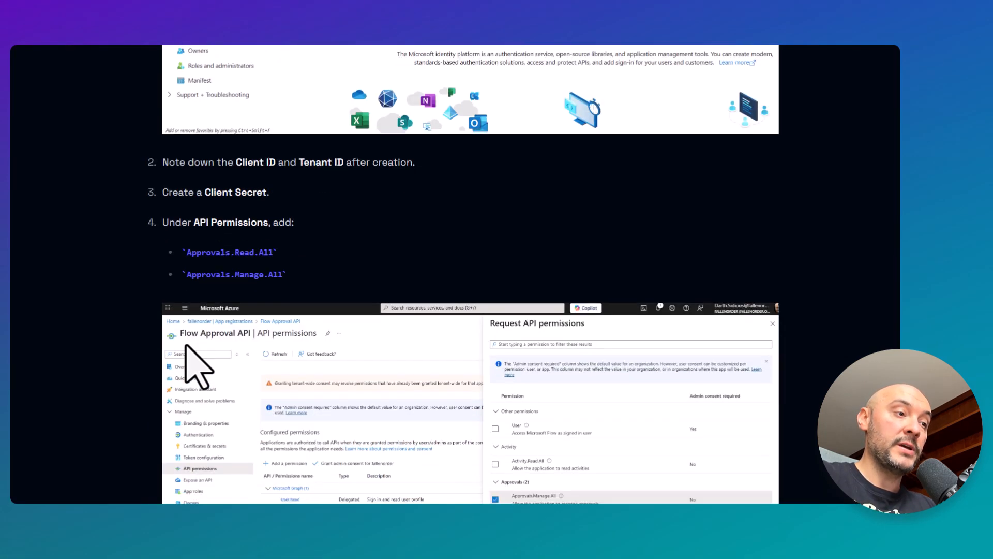
scroll(197, 367, "down", 1)
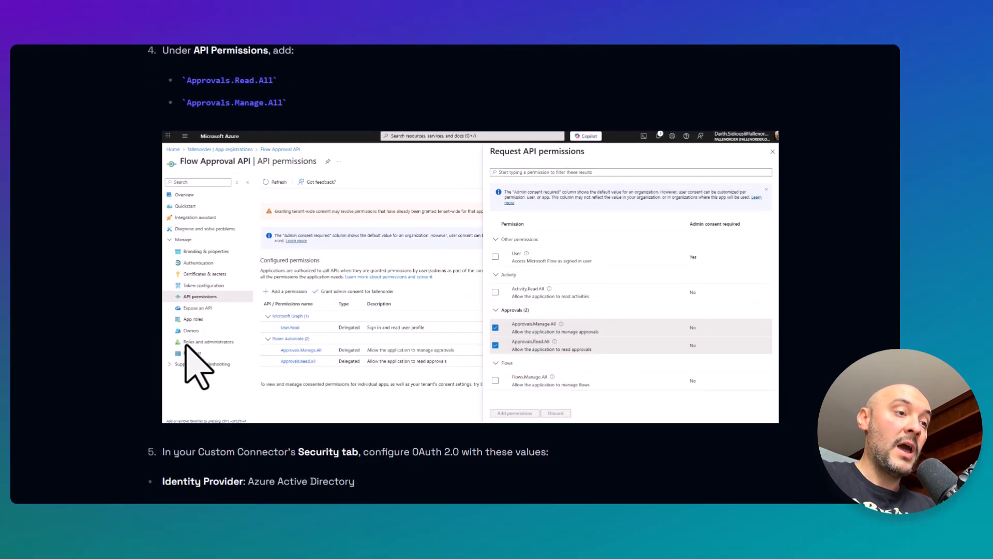
scroll(186, 345, "down", 2)
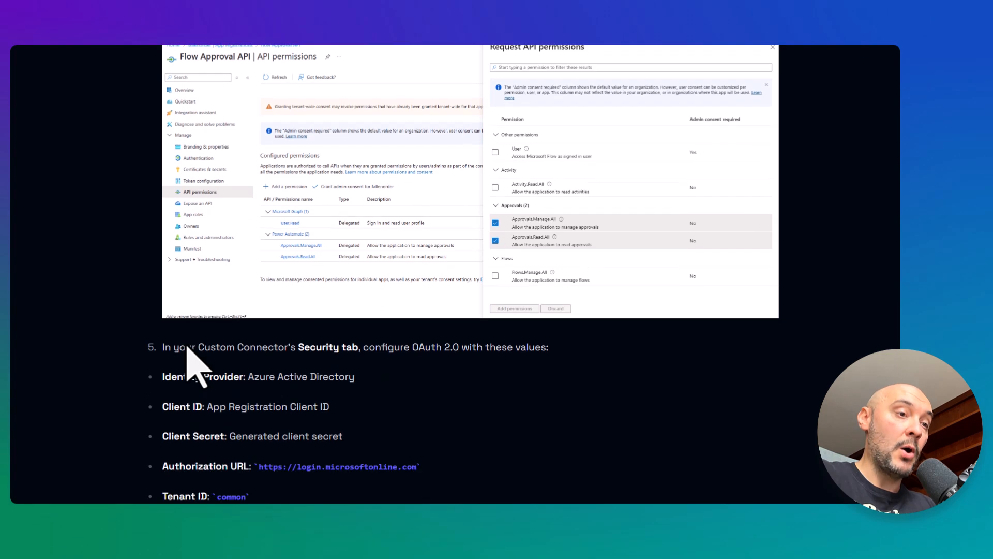
scroll(188, 357, "down", 3)
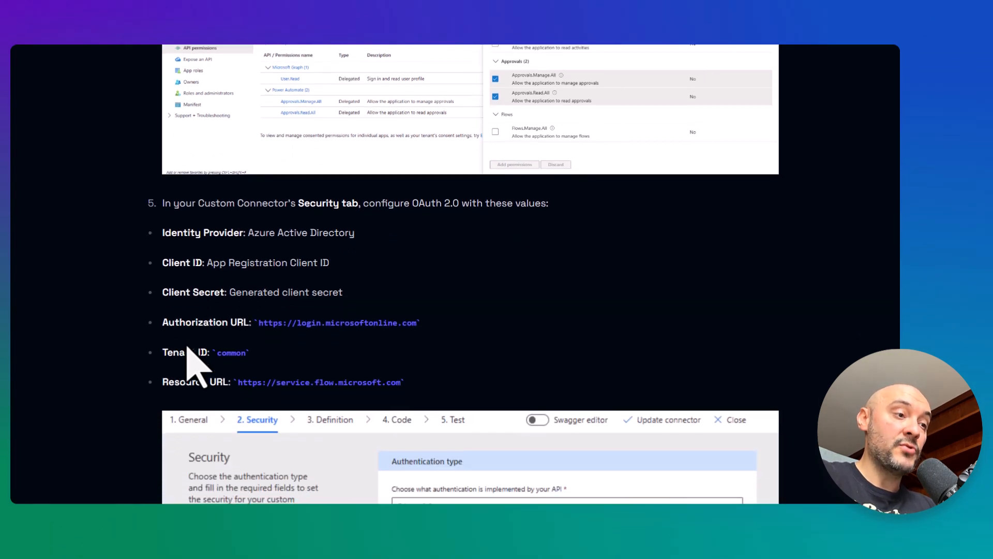
scroll(198, 367, "down", 1)
scroll(198, 367, "down", 1)
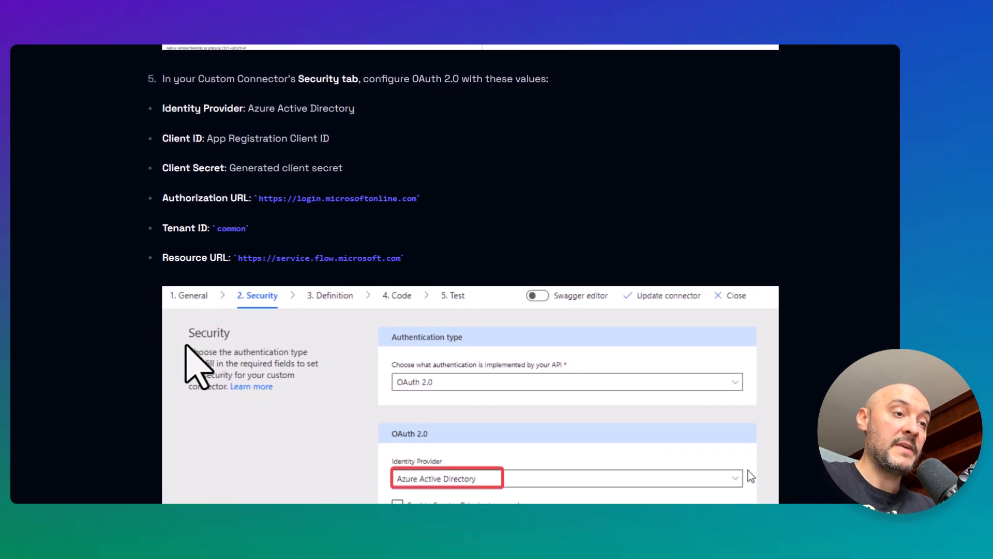
scroll(198, 368, "down", 3)
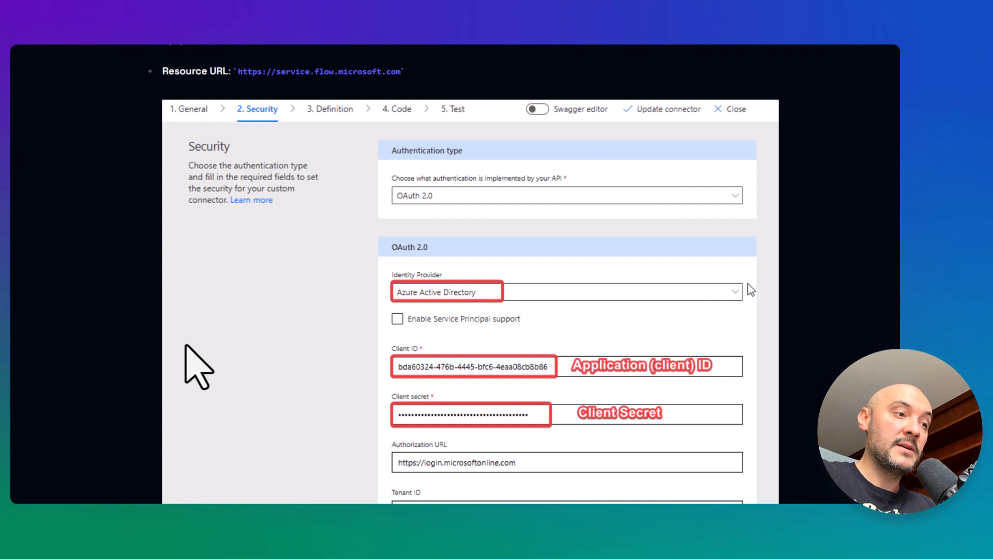
scroll(199, 367, "down", 5)
scroll(198, 367, "down", 2)
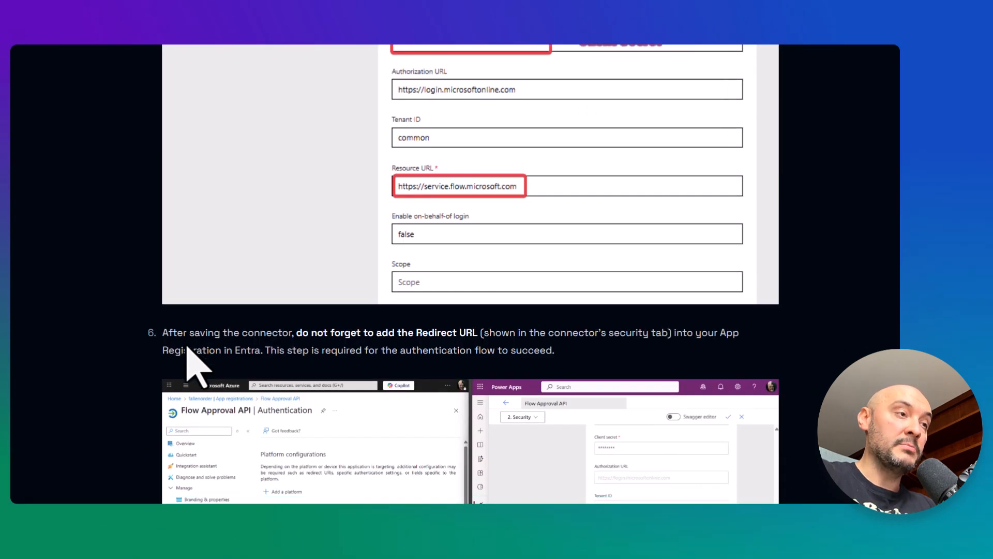
scroll(188, 347, "down", 3)
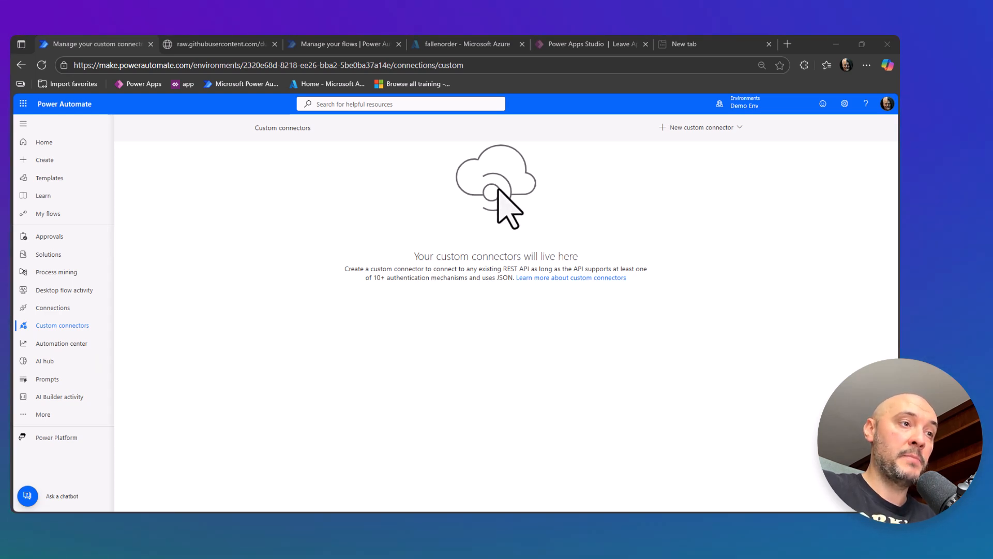
Start a new custom connector from an OpenAPI URL, supplying the raw GitHub address of Flow-Approval-API.swagger.json.
left_click(721, 128)
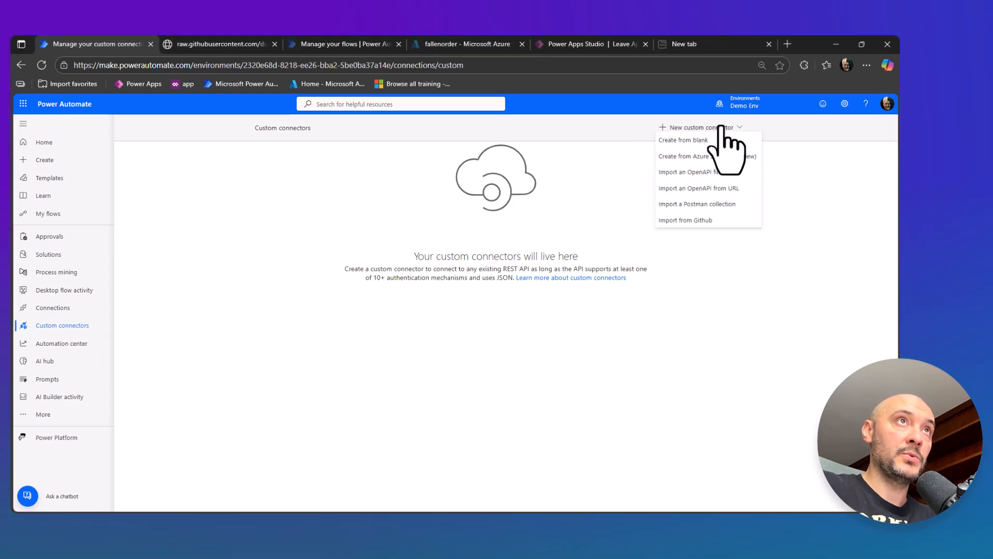
left_click(708, 188)
left_click(226, 44)
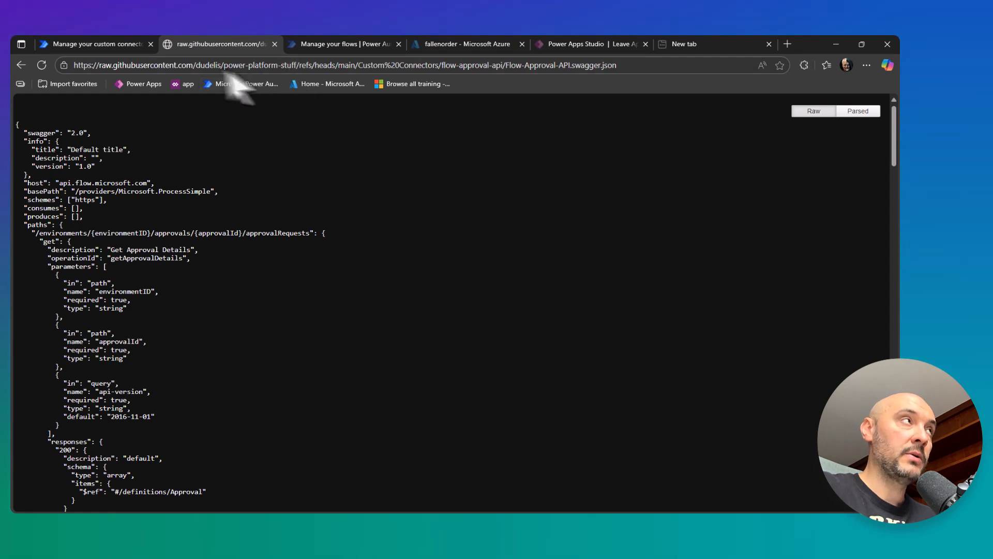
left_click(182, 65)
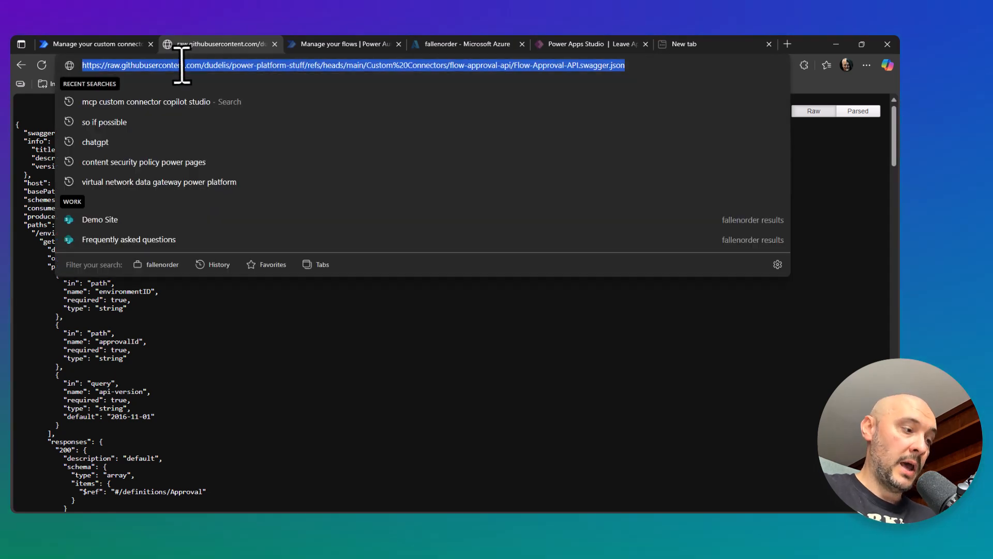
left_click(93, 44)
left_click(371, 287)
left_click(348, 327)
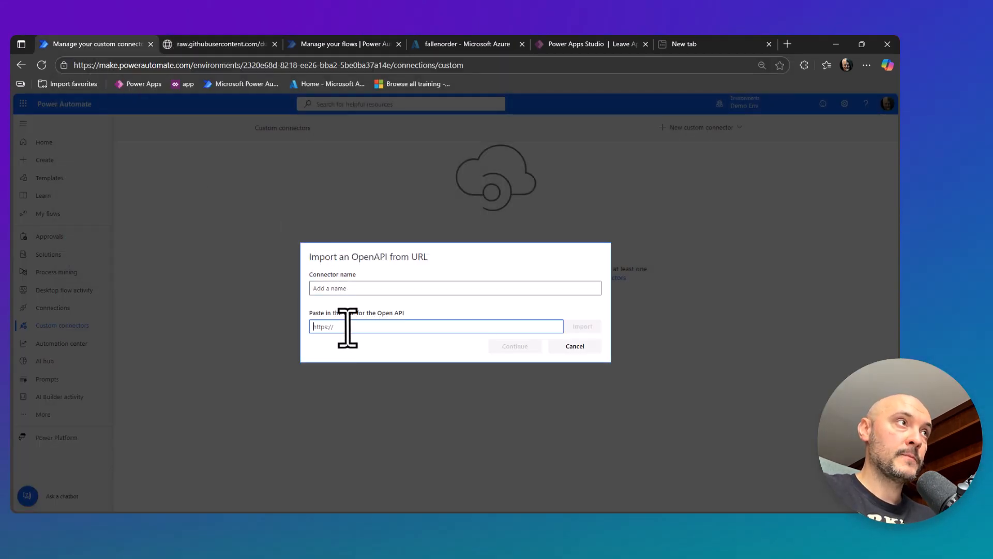
key("ctrl+v")
Name the connector Flow Approval API, import its OpenAPI definition and continue to the connector setup.
left_click(362, 289)
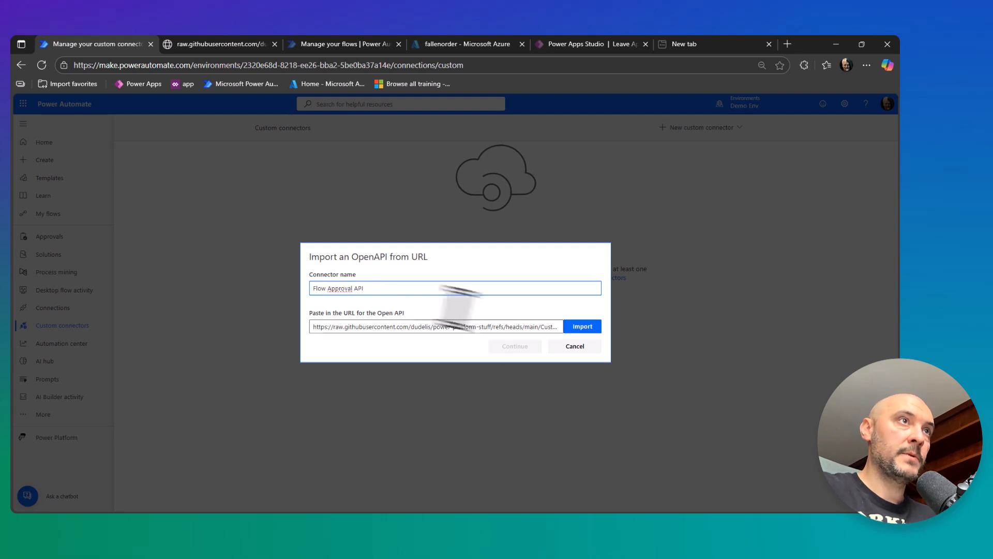
left_click(579, 327)
left_click(522, 351)
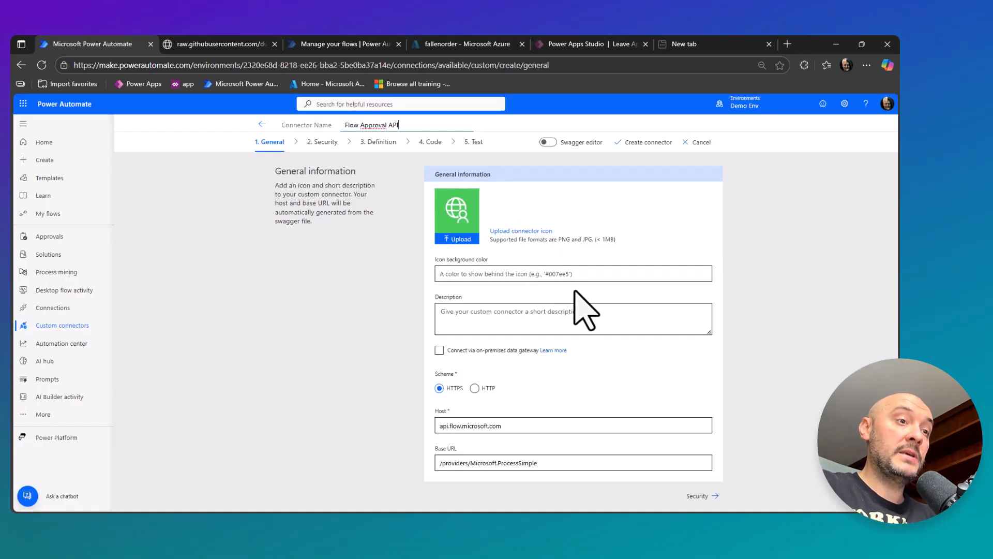
Review the imported action definitions and open the connector's security settings.
left_click(376, 141)
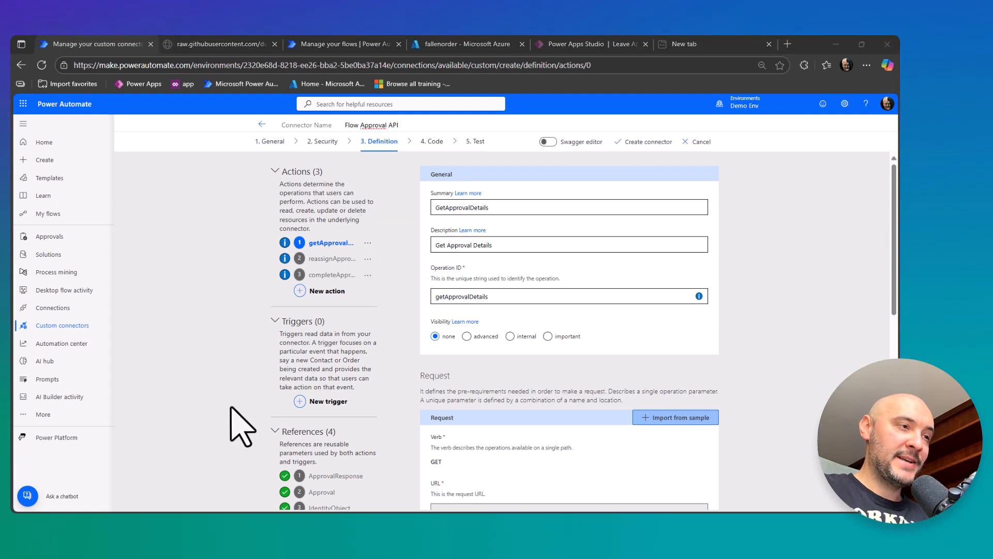
left_click(322, 141)
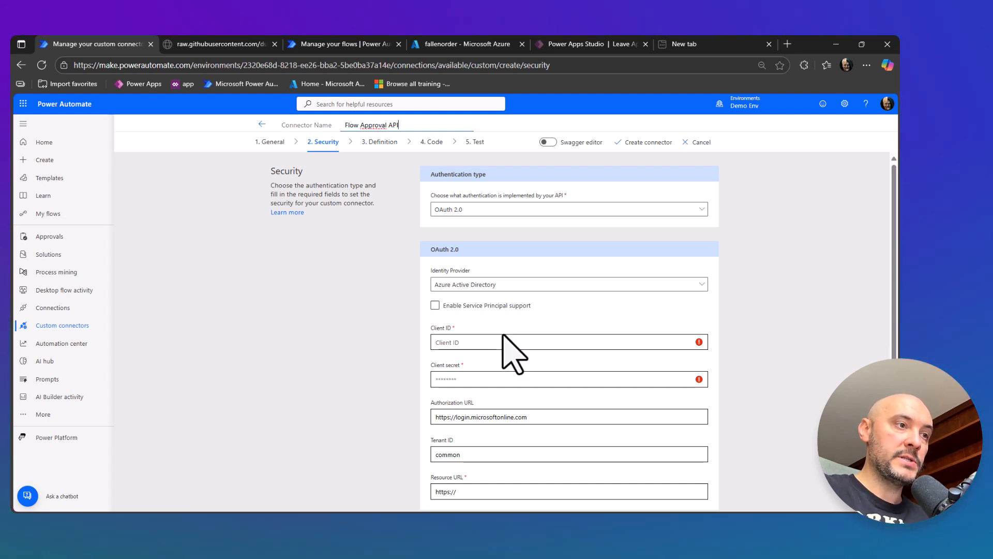
Switch to the Azure portal and register a new application named Flow Approval.
left_click(456, 44)
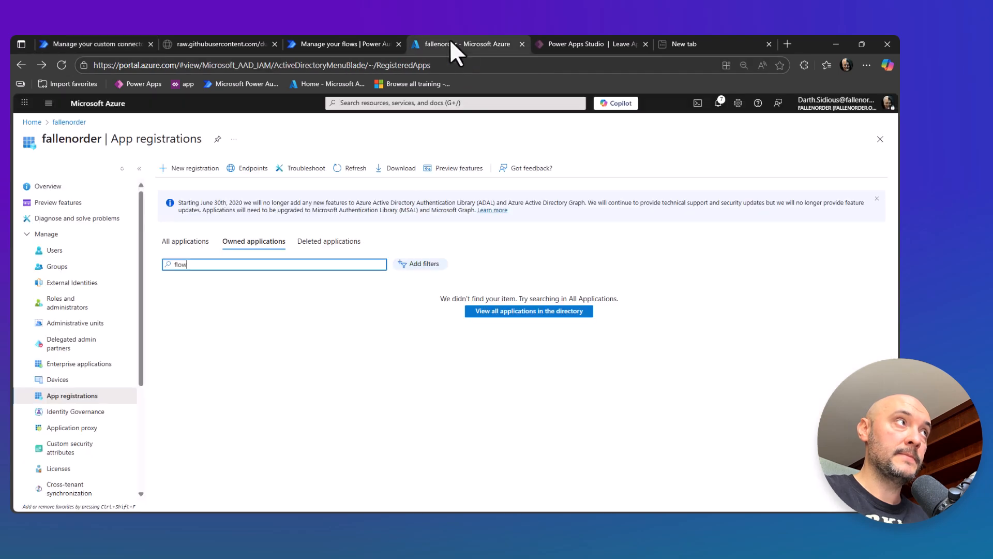
left_click(190, 168)
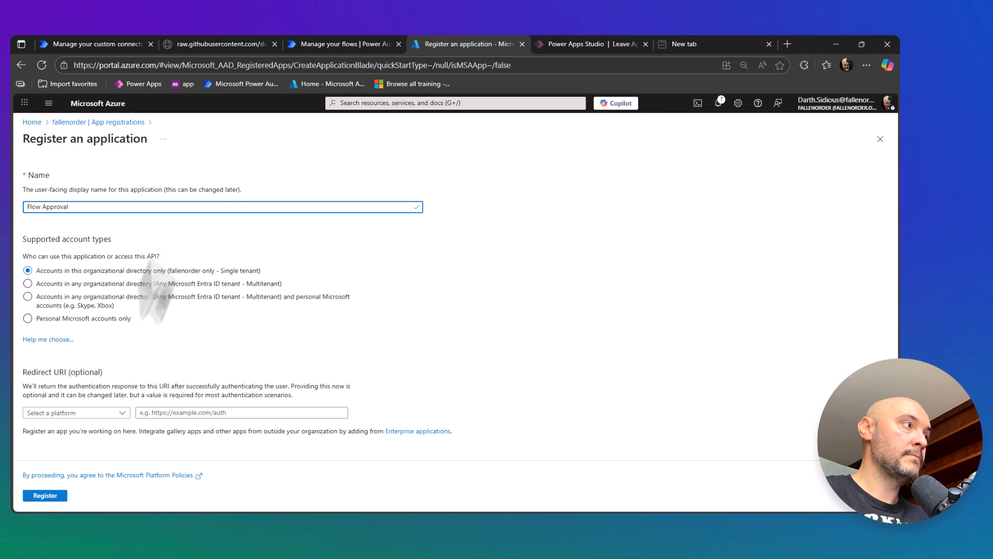
left_click(44, 494)
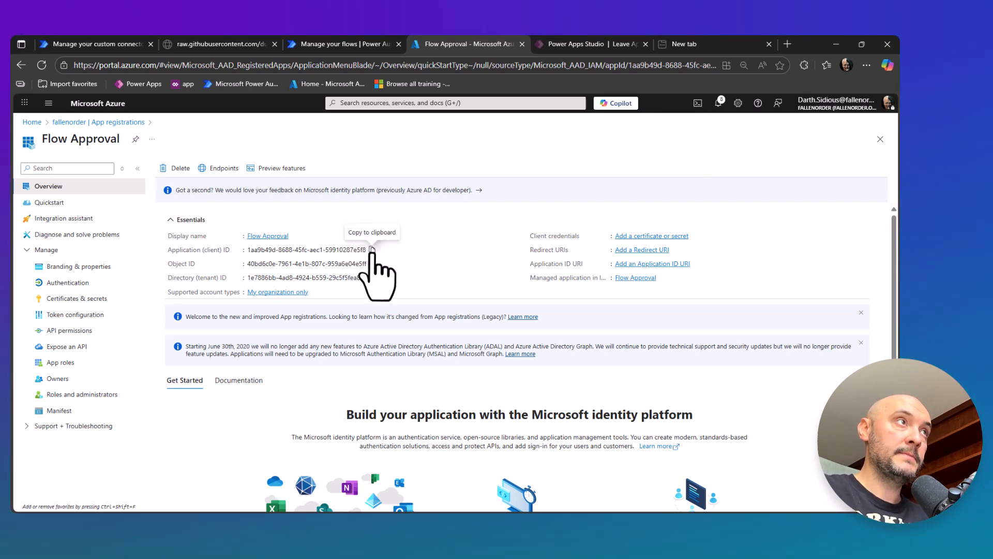
Copy the Flow Approval app's application (client) ID into the Client ID field of the Power Automate connector's OAuth 2.0 settings.
left_click(371, 250)
left_click(100, 43)
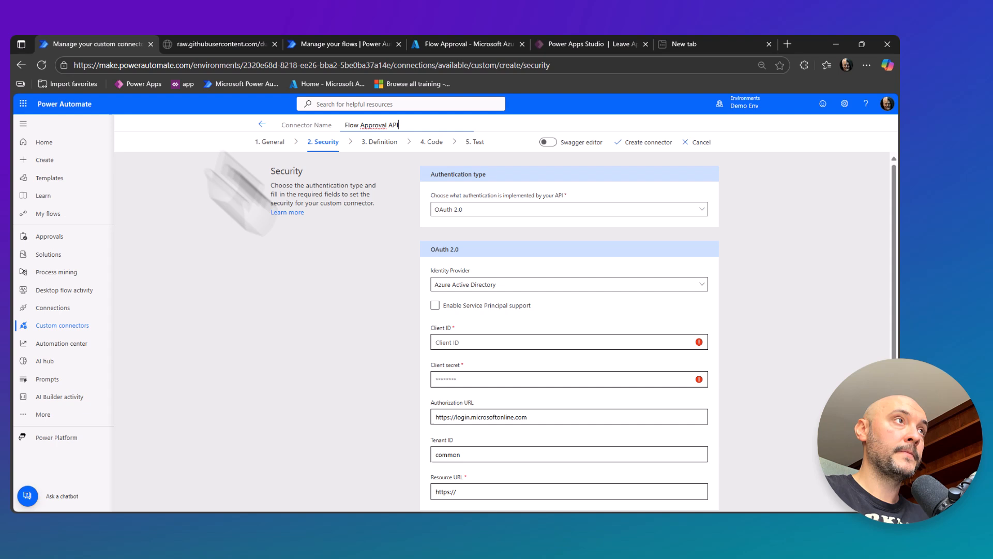
left_click(448, 342)
key("ctrl+v")
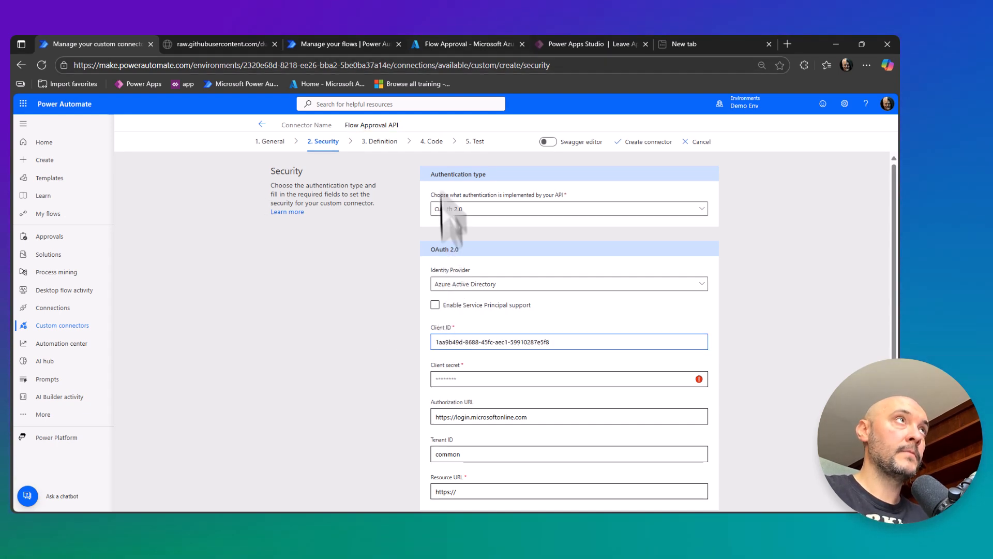
Switch to the Azure portal and create a client secret described as Test for the Flow Approval app registration.
left_click(439, 47)
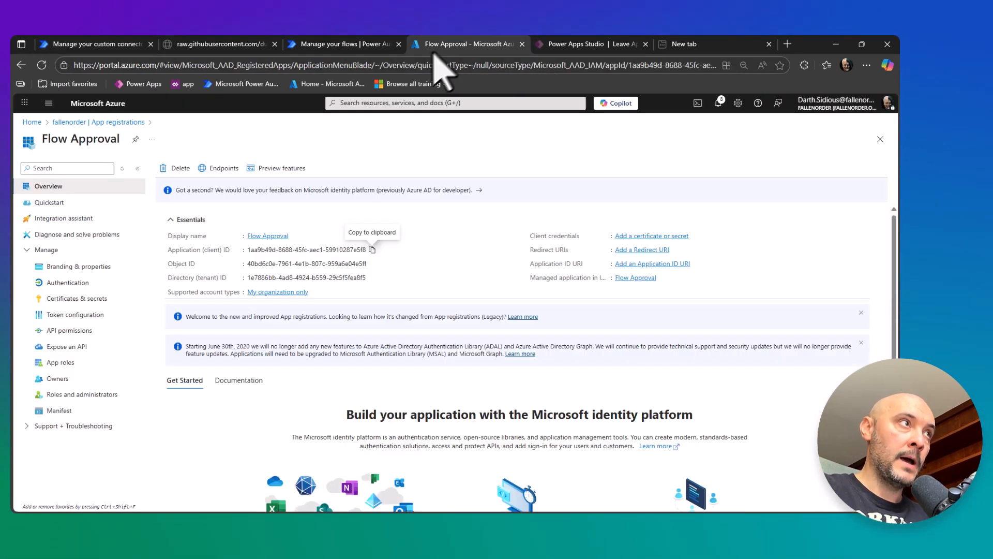
left_click(77, 299)
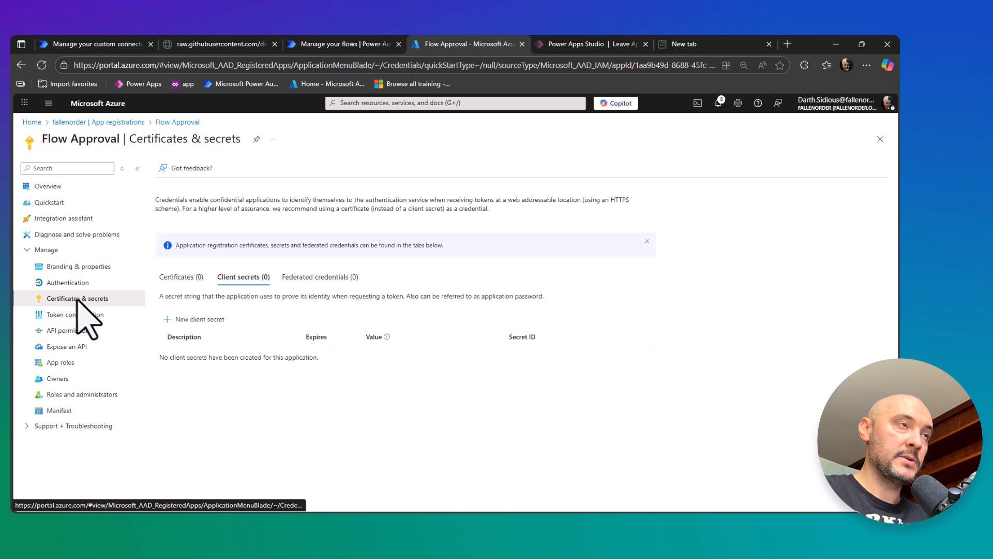
left_click(196, 319)
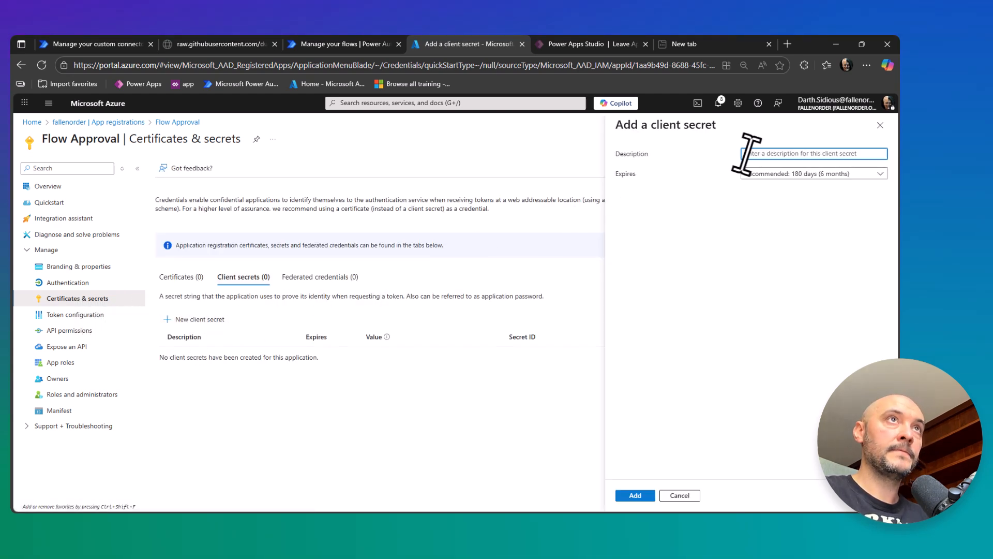
type("F")
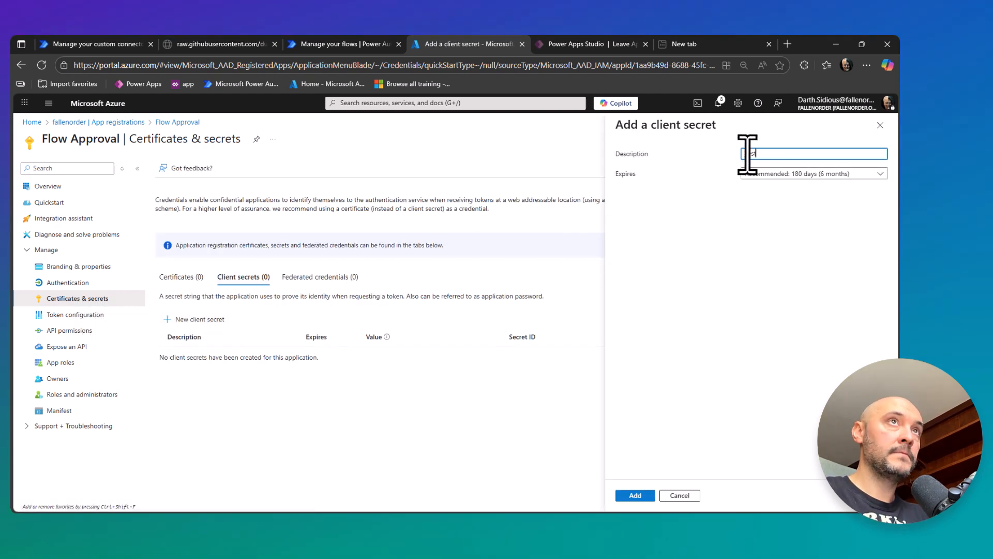
type("est")
left_click(634, 496)
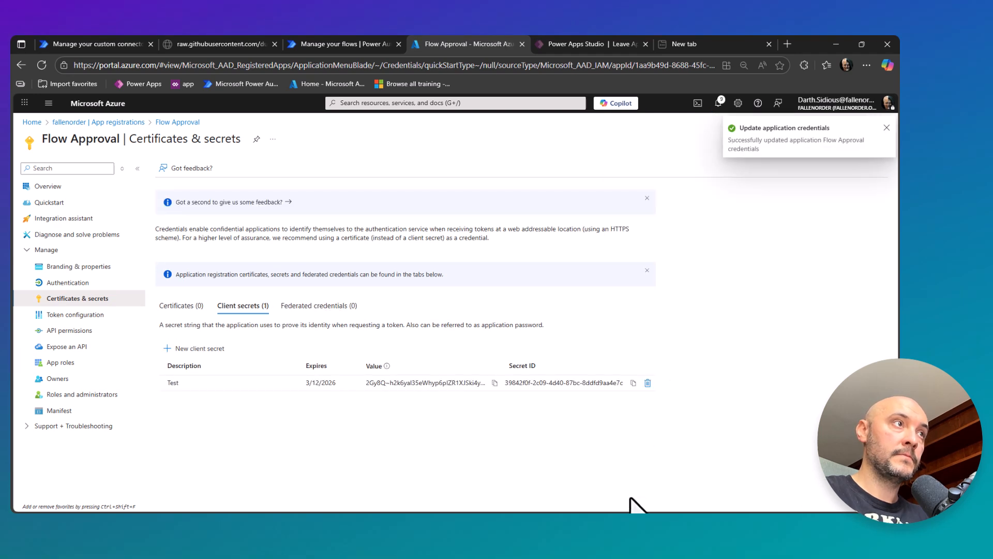
Copy the new client secret's value into the Client secret field of the Power Automate connector's OAuth 2.0 settings.
left_click(494, 383)
left_click(93, 44)
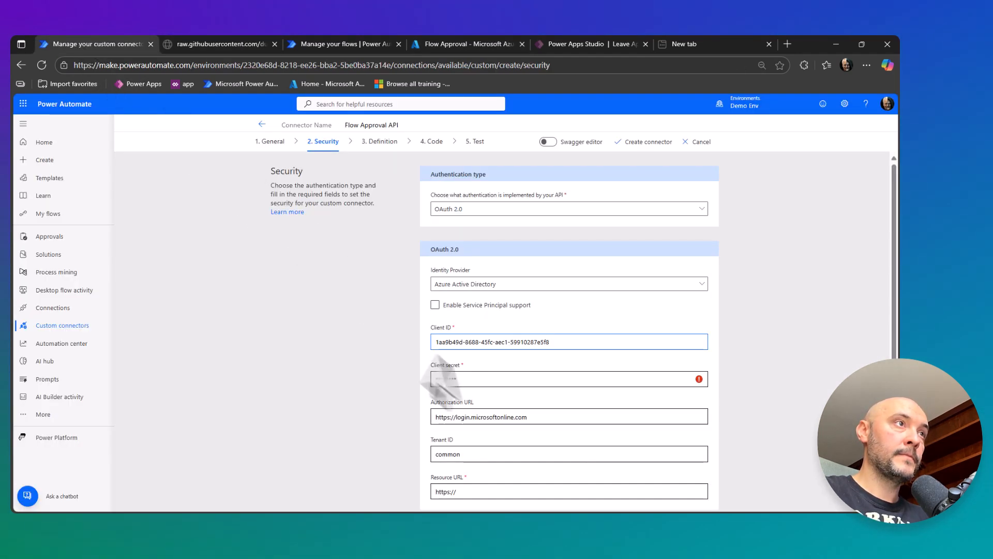
left_click(465, 379)
key("ctrl+v")
scroll(466, 379, "down", 2)
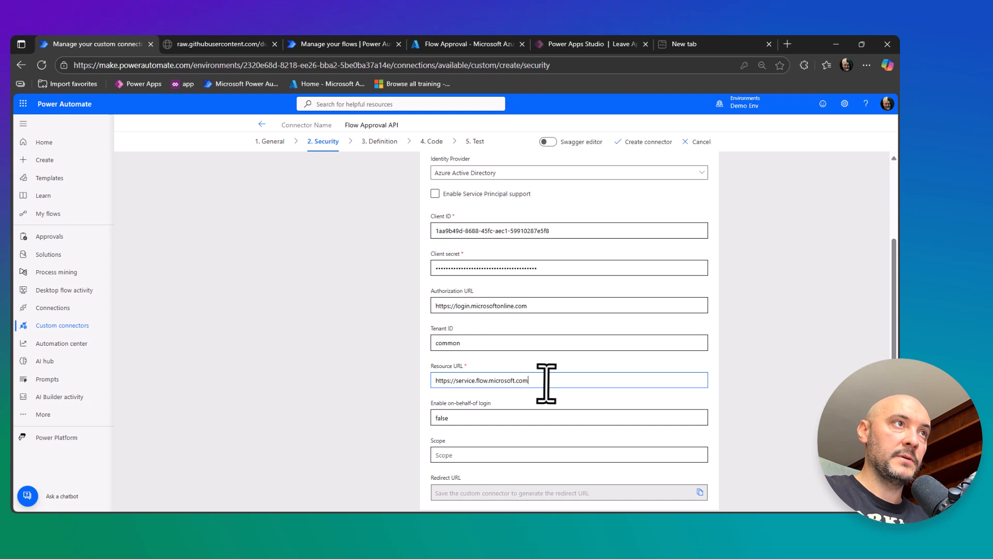
scroll(549, 391, "down", 1)
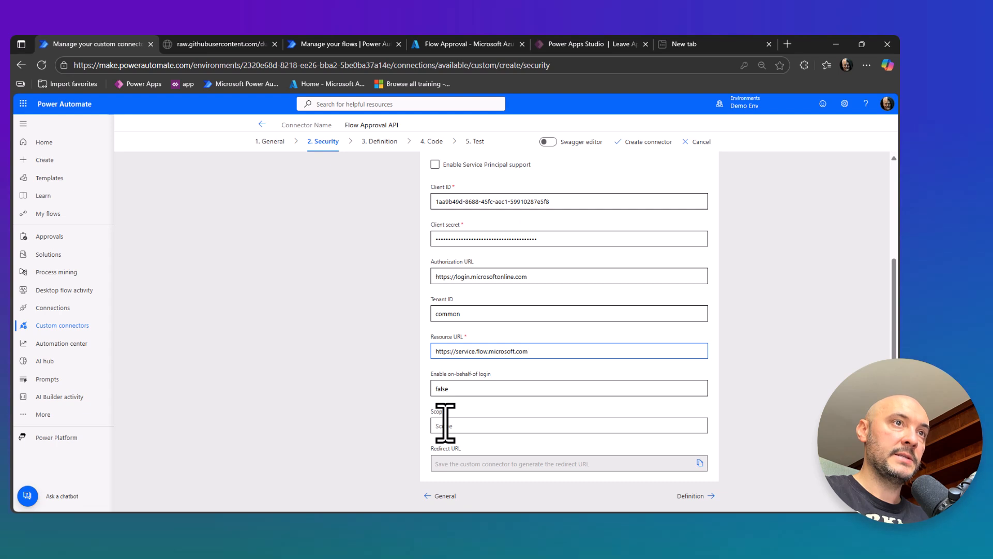
scroll(444, 423, "up", 3)
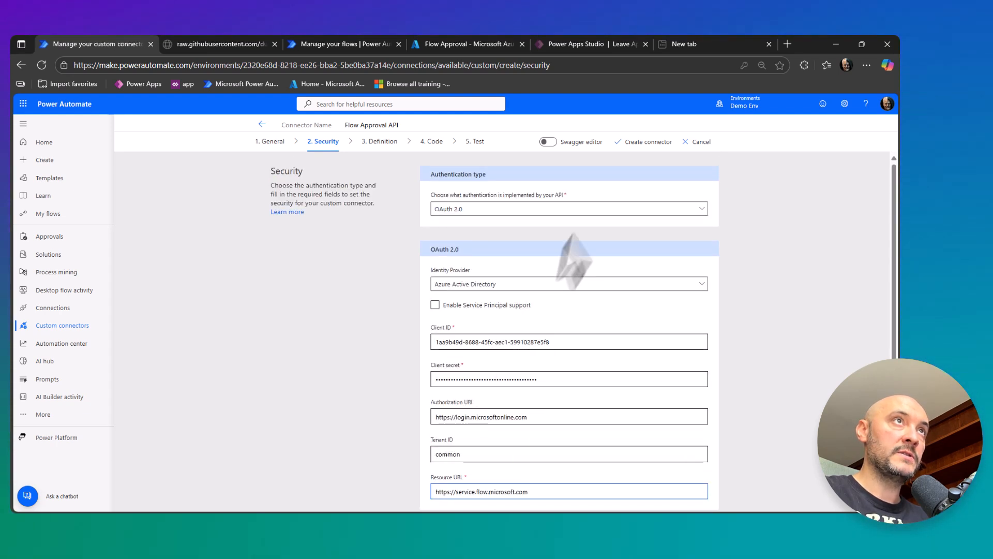
left_click(637, 142)
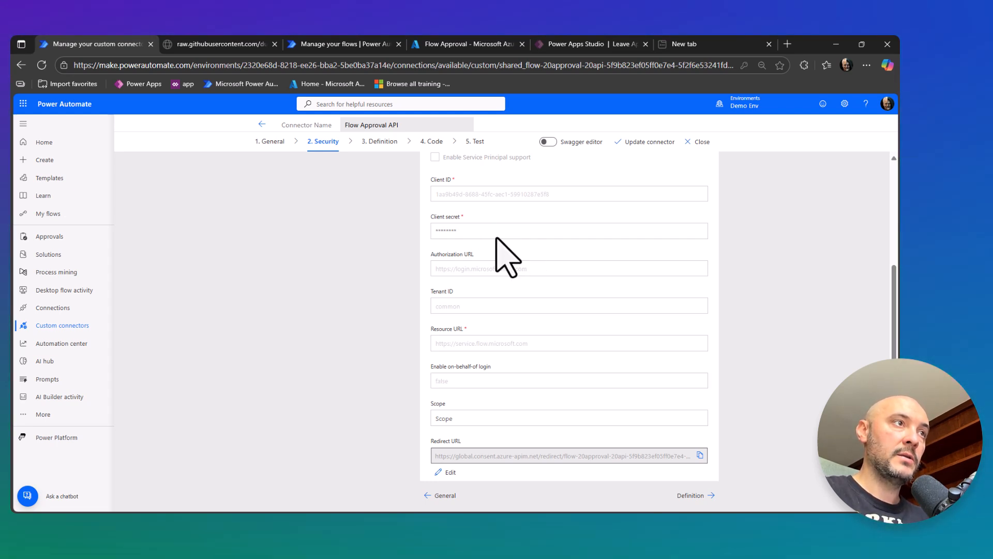
Copy the connector's redirect URL and add it in the Azure portal as the redirect URI of a Web platform for the Flow Approval app.
left_click(700, 456)
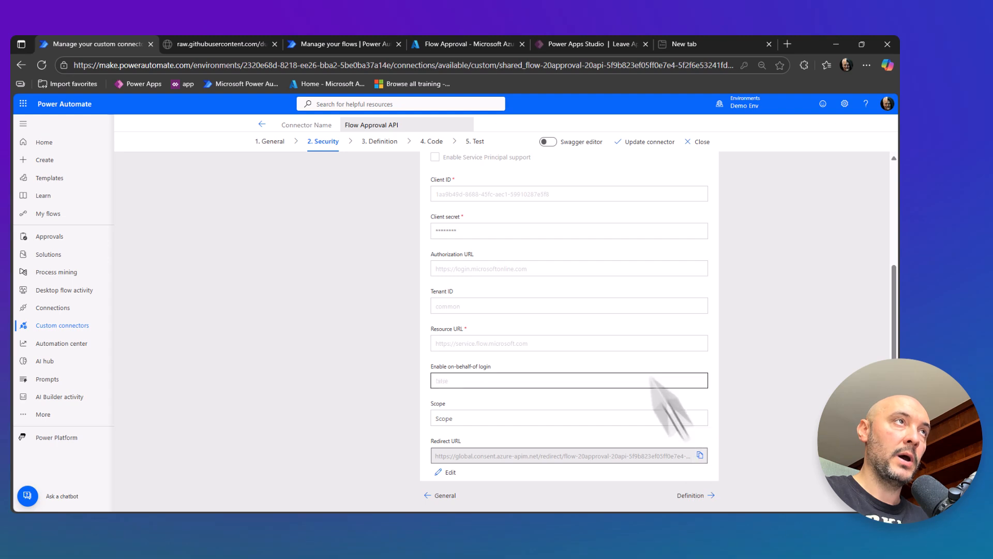
left_click(437, 46)
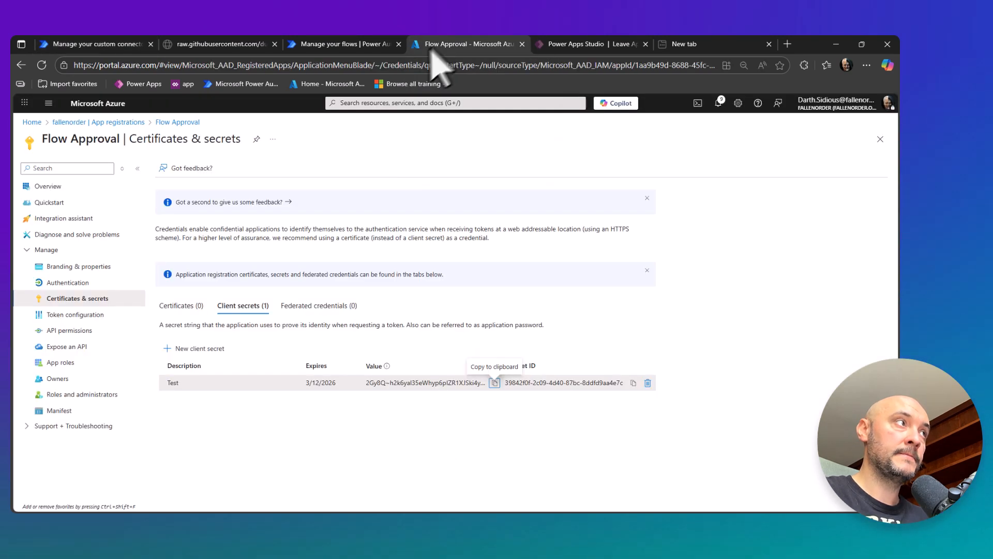
left_click(75, 286)
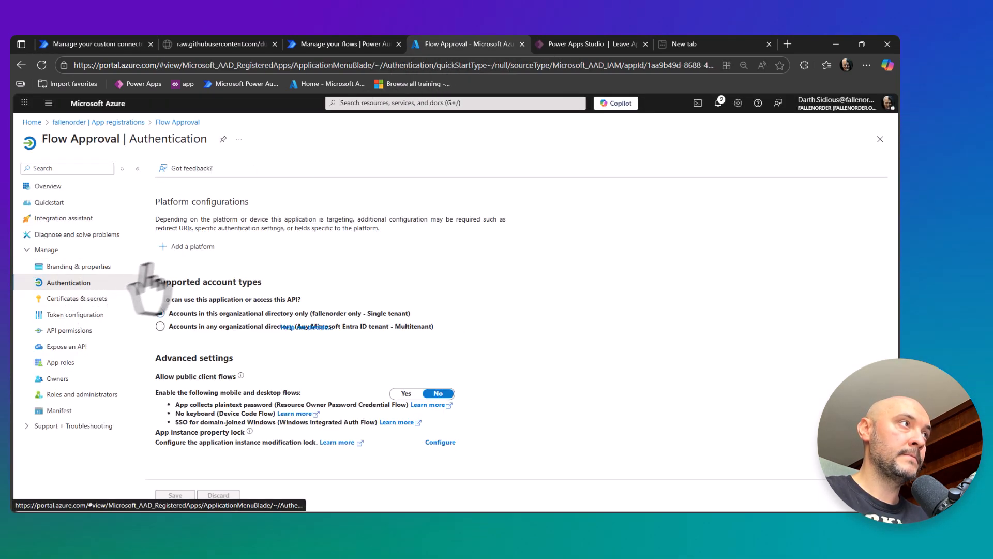
left_click(192, 247)
left_click(657, 201)
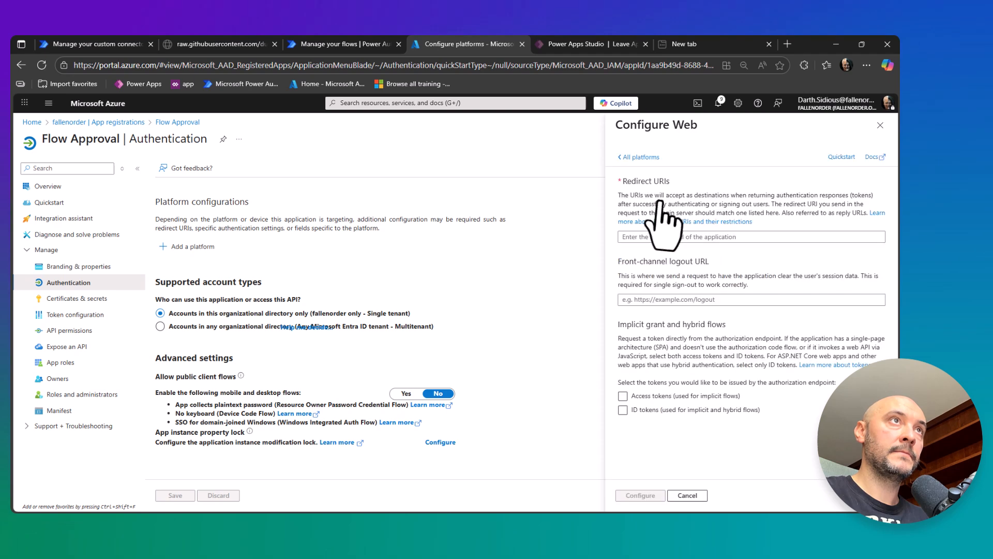
key("ctrl+v")
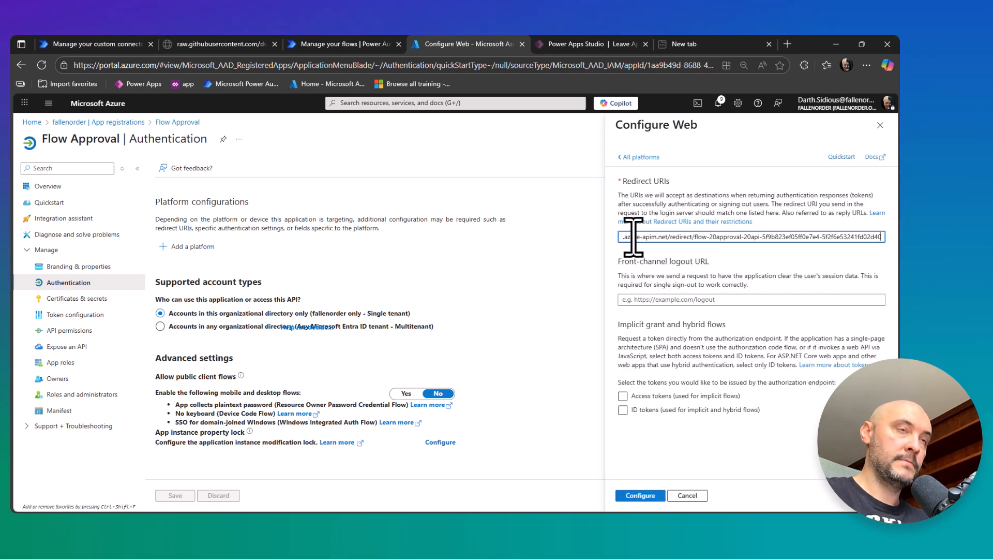
left_click(639, 495)
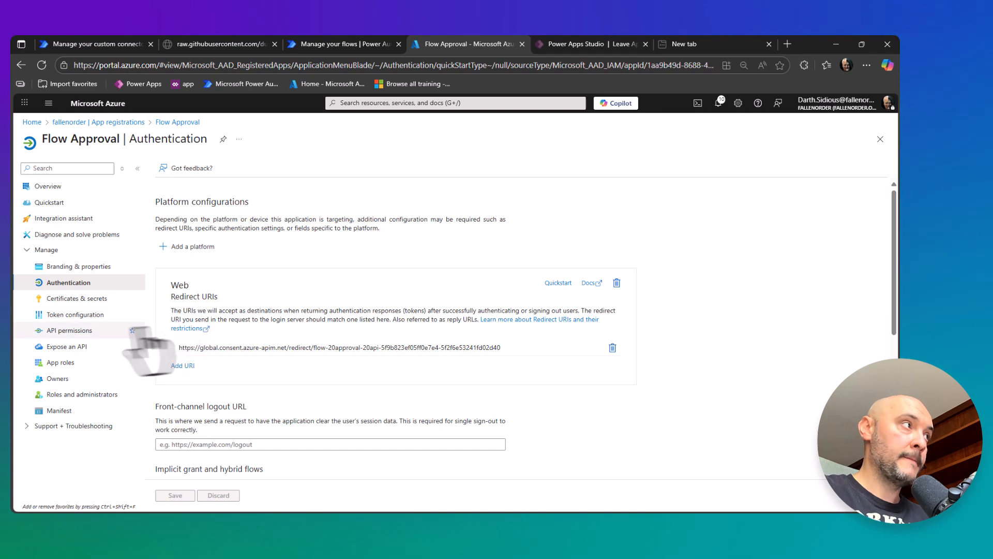
Add the Power Automate delegated permissions Approvals.Manage.All and Approvals.Read.All to the app and grant admin consent for fallenorder.
left_click(77, 331)
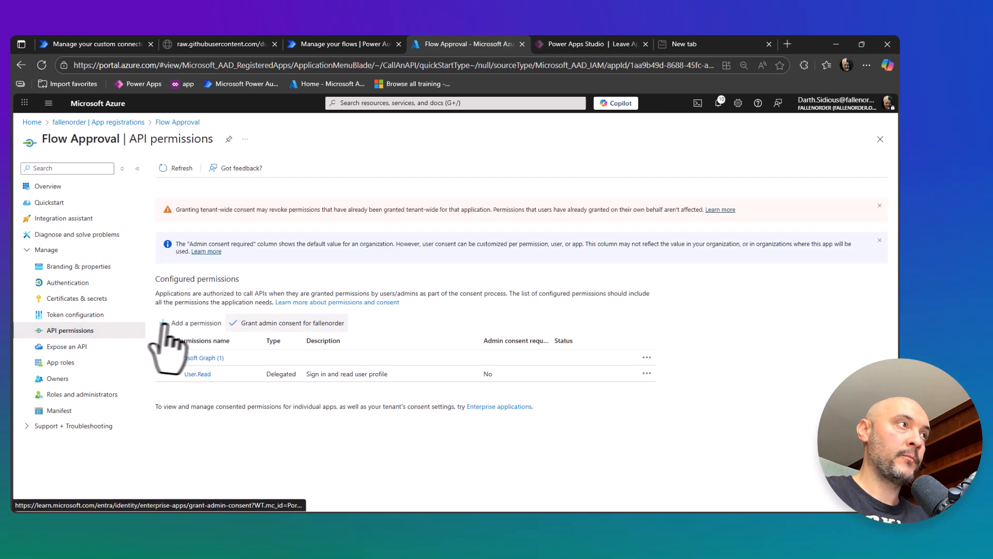
left_click(171, 323)
scroll(664, 318, "down", 8)
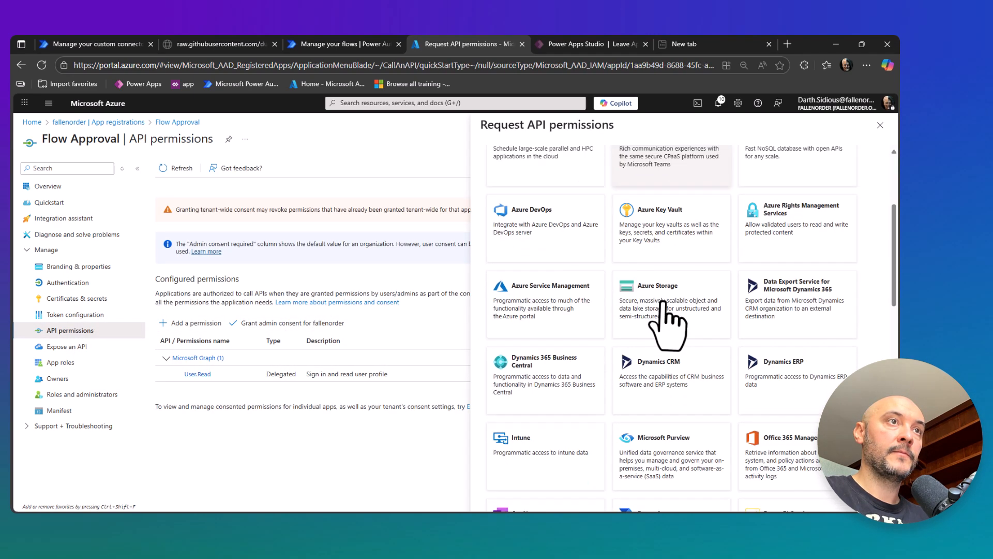
left_click(659, 318)
type("approv")
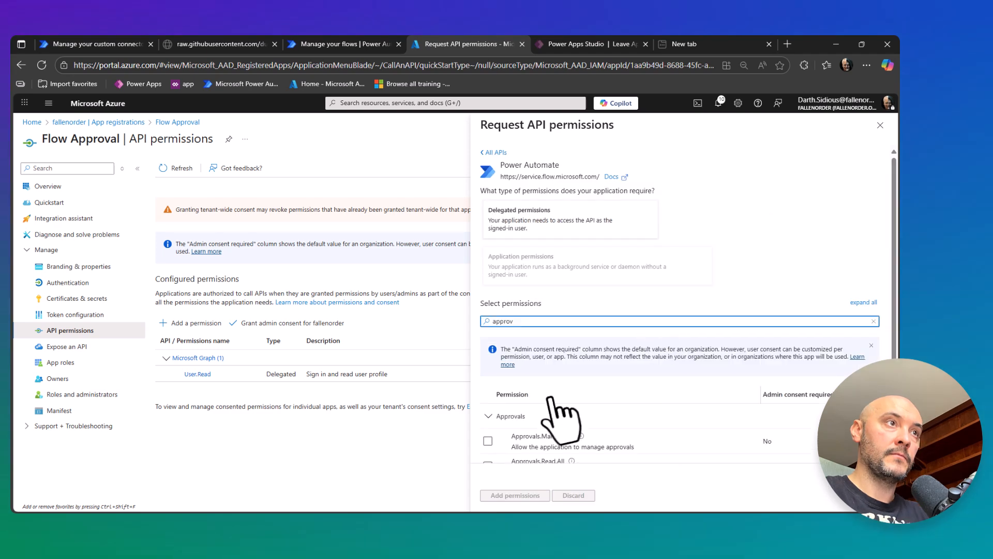
scroll(555, 411, "down", 1)
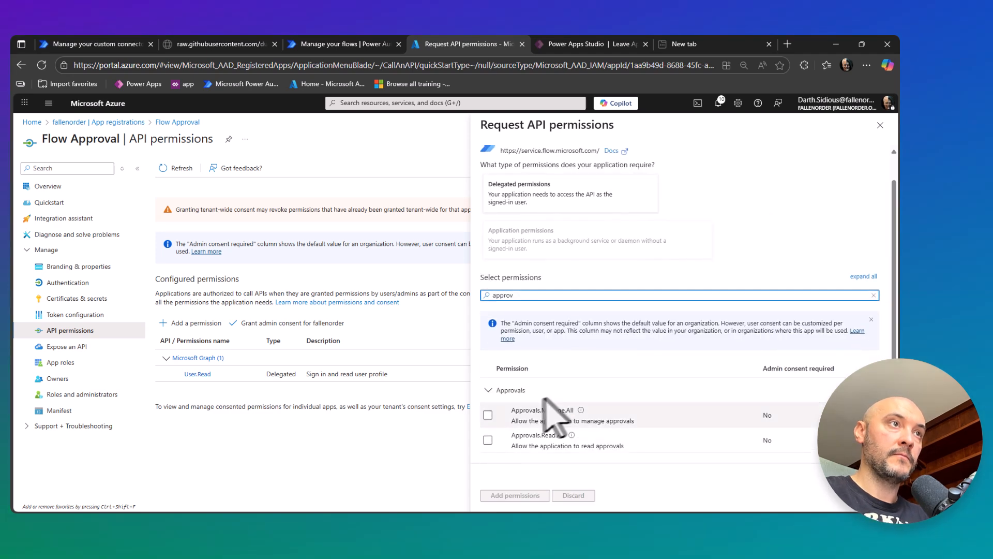
left_click(488, 414)
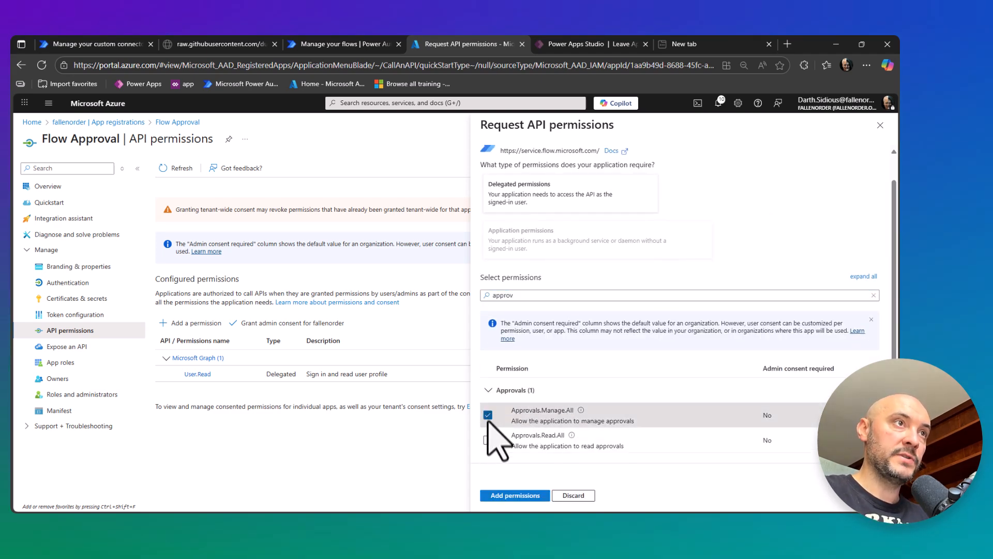
left_click(487, 441)
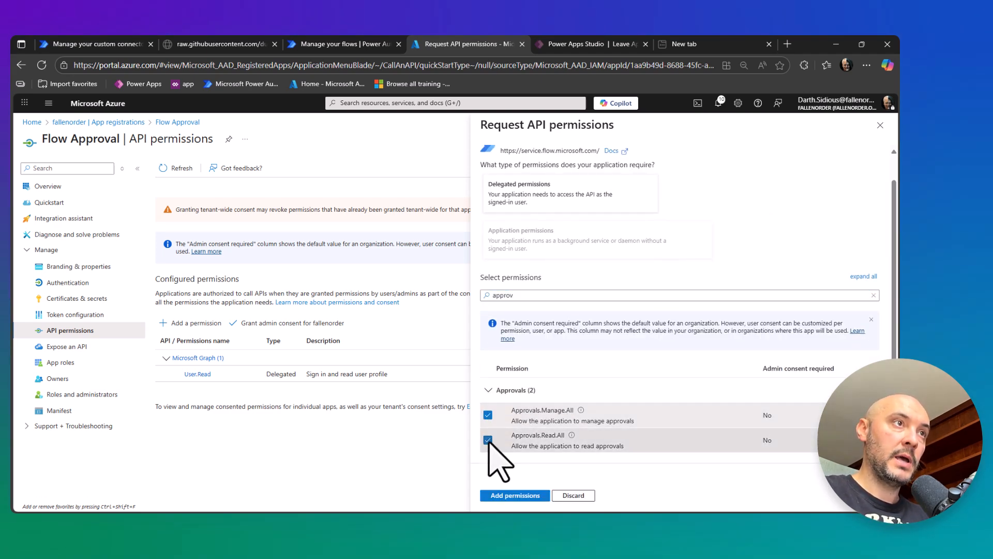
left_click(512, 496)
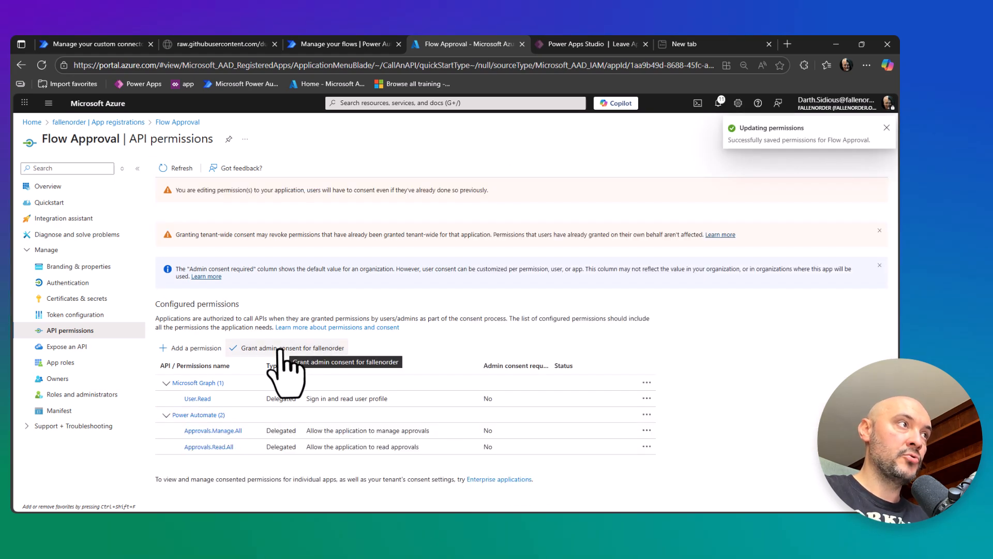
left_click(262, 349)
left_click(176, 232)
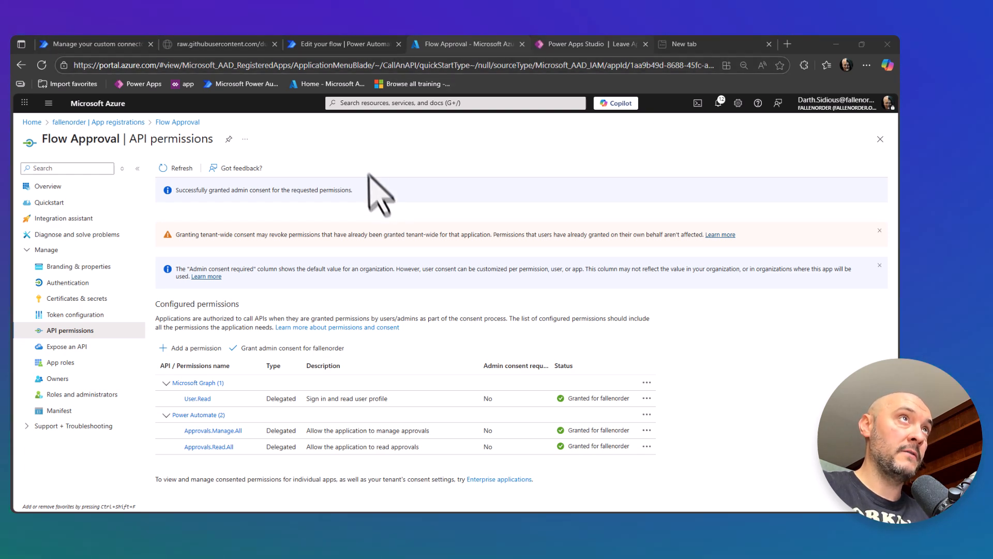
Switch to the Test Approval flow in Power Automate and test it automatically with the recently used trigger from the run still running.
left_click(323, 45)
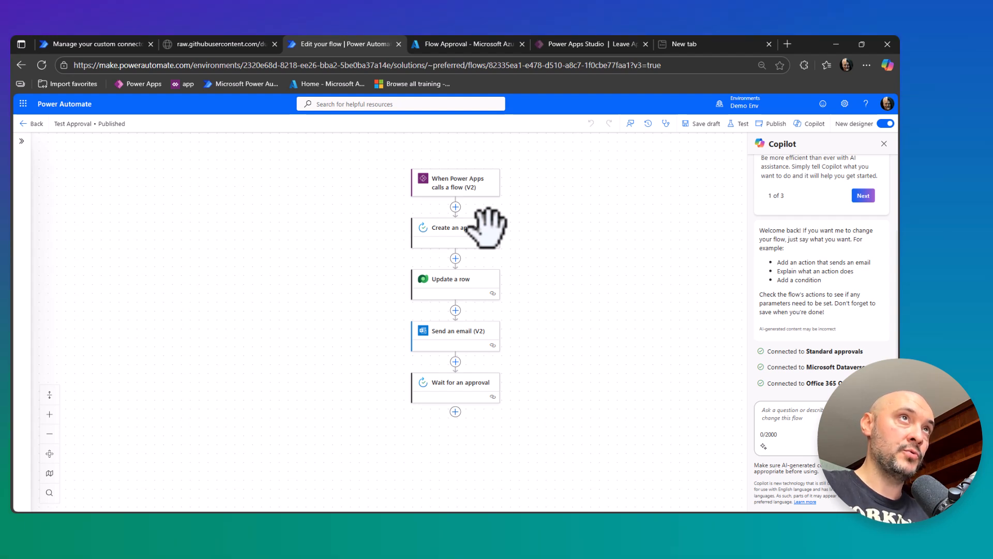
left_click(738, 124)
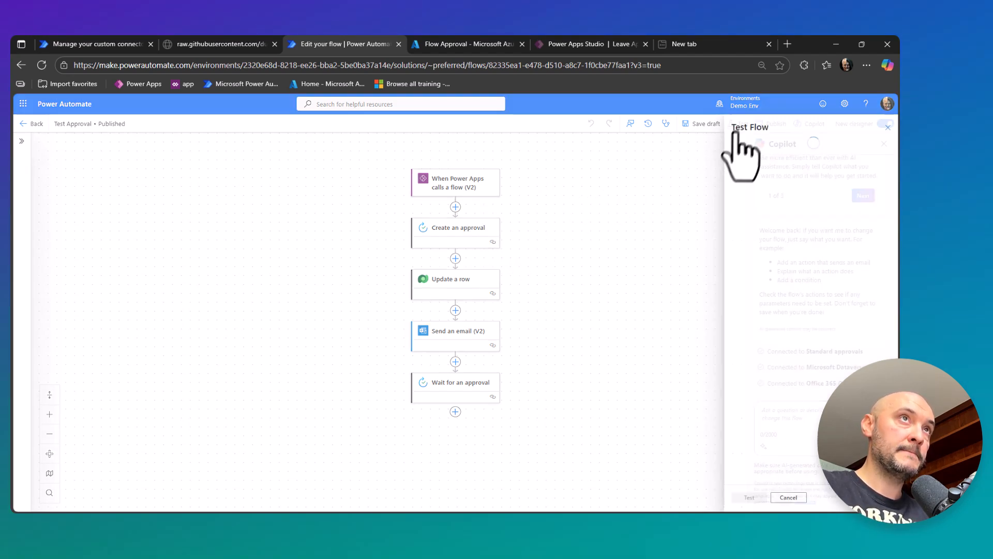
left_click(733, 171)
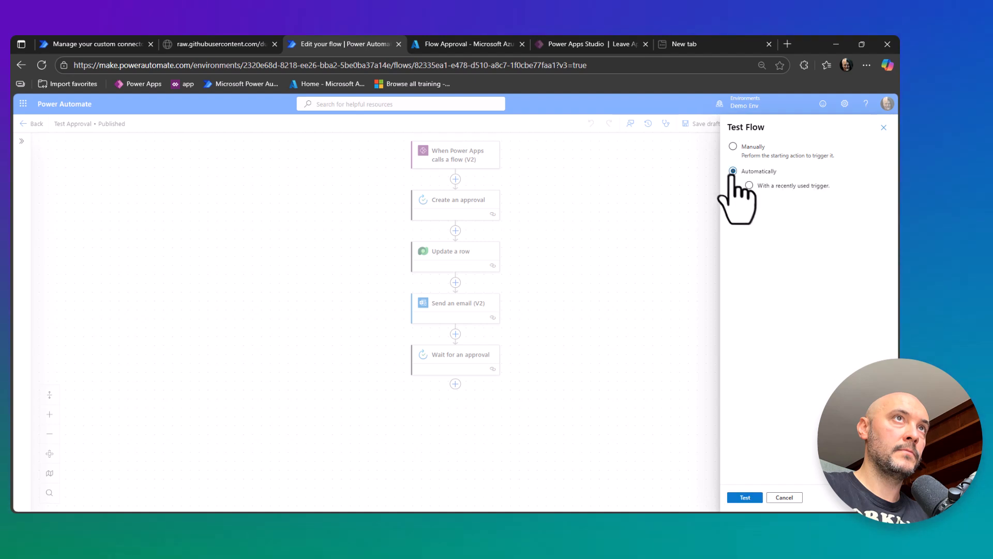
left_click(749, 185)
left_click(739, 221)
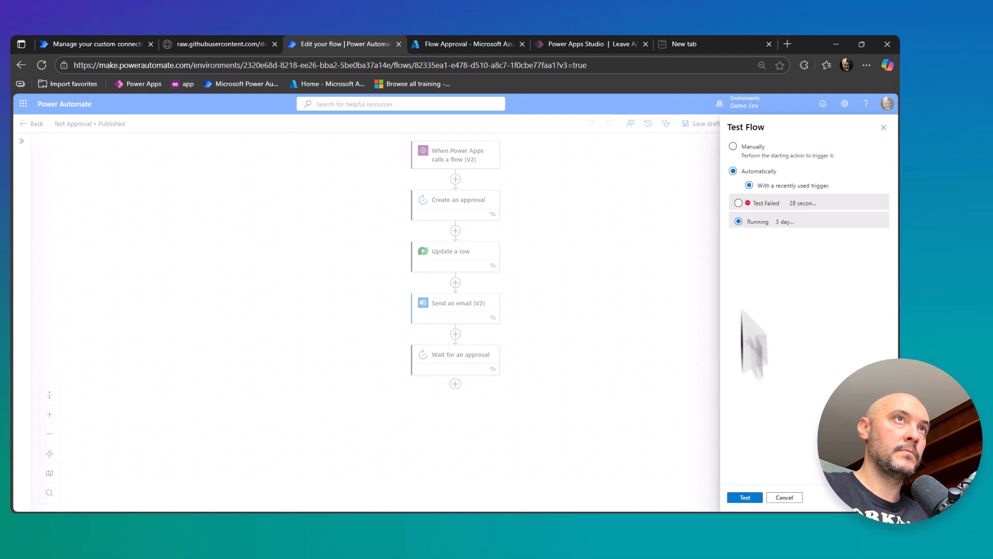
left_click(744, 497)
Examine the raw outputs of the Create an approval action, down to the approval name in the response body.
left_click(455, 219)
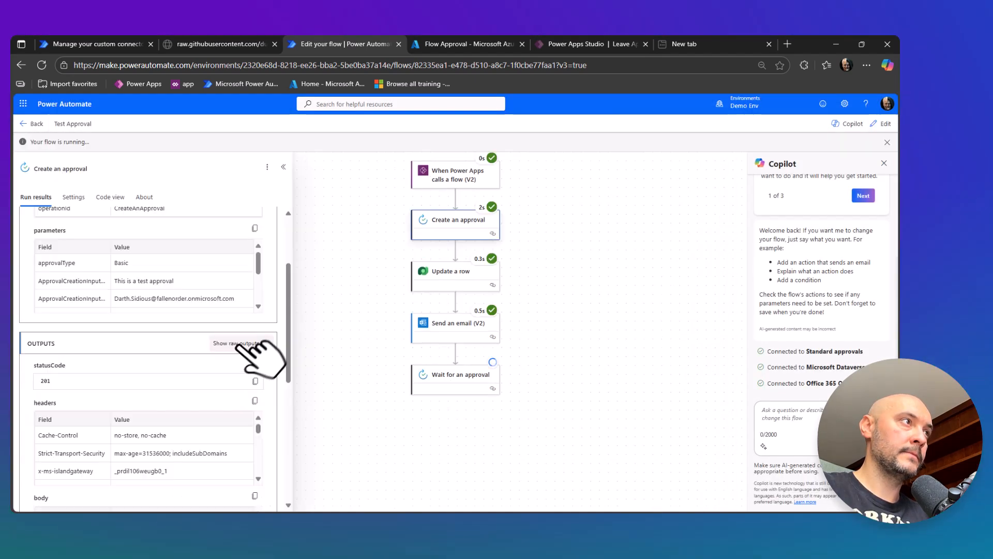
left_click(248, 343)
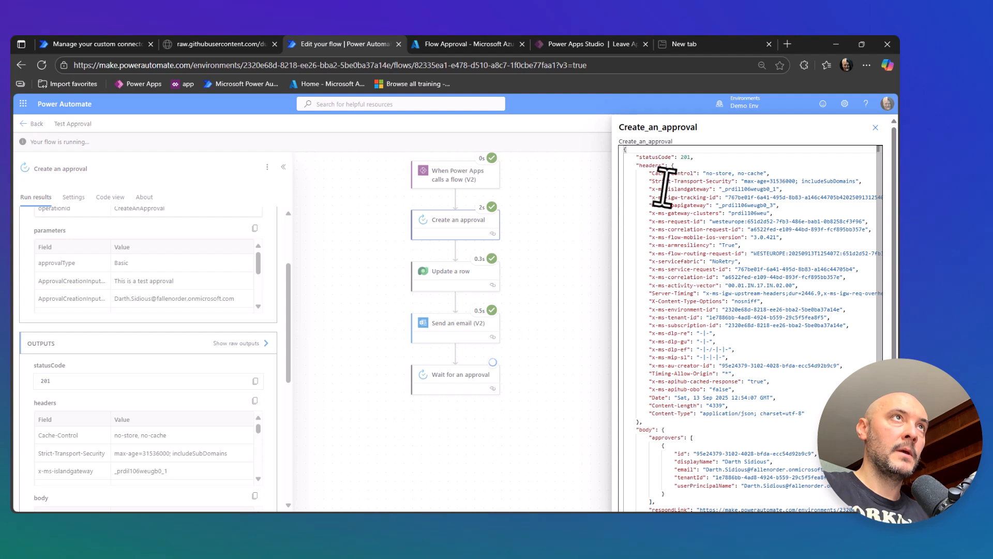
scroll(665, 186, "down", 2)
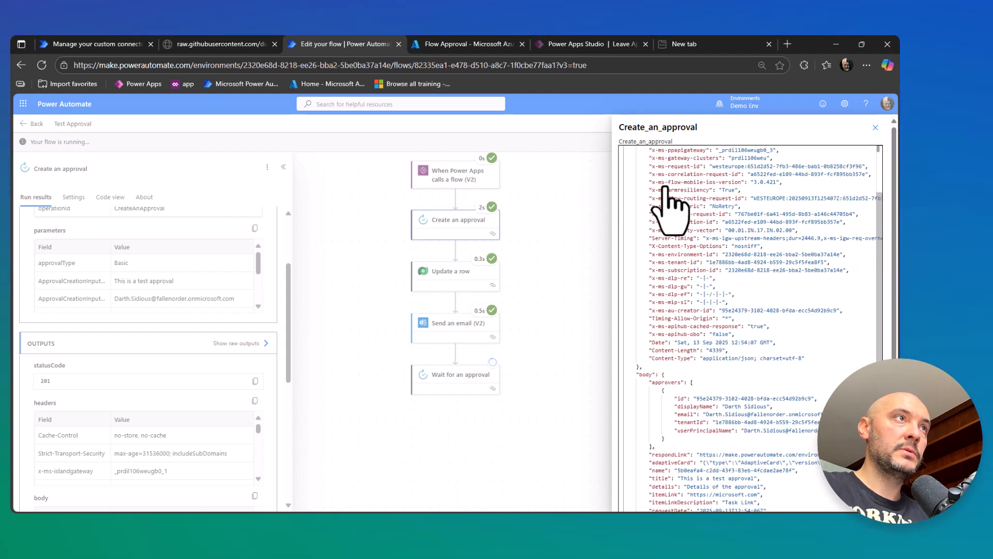
scroll(664, 192, "down", 1)
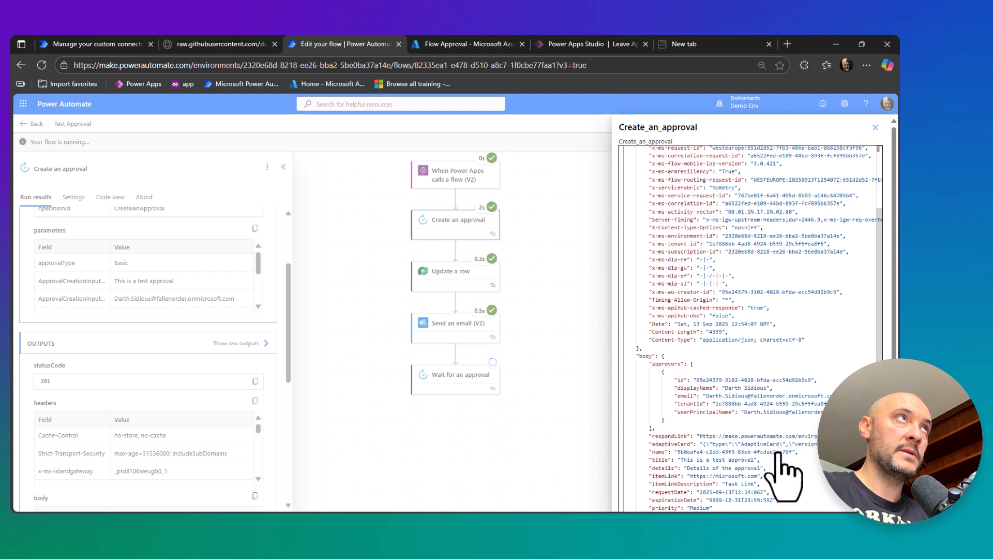
Return to the Flow Approval API connector's Test page and create a new connection with the signed-in Microsoft account.
left_click(110, 49)
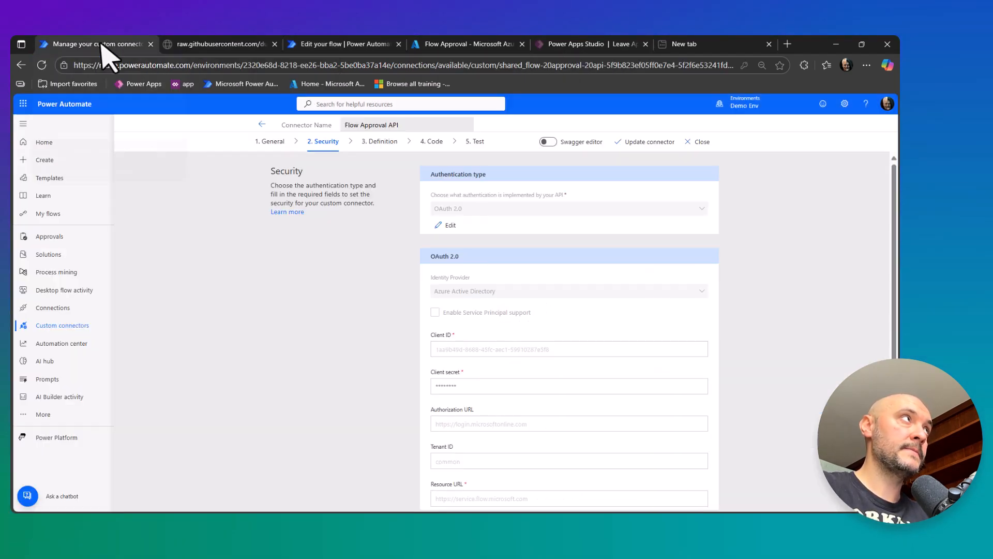
left_click(473, 143)
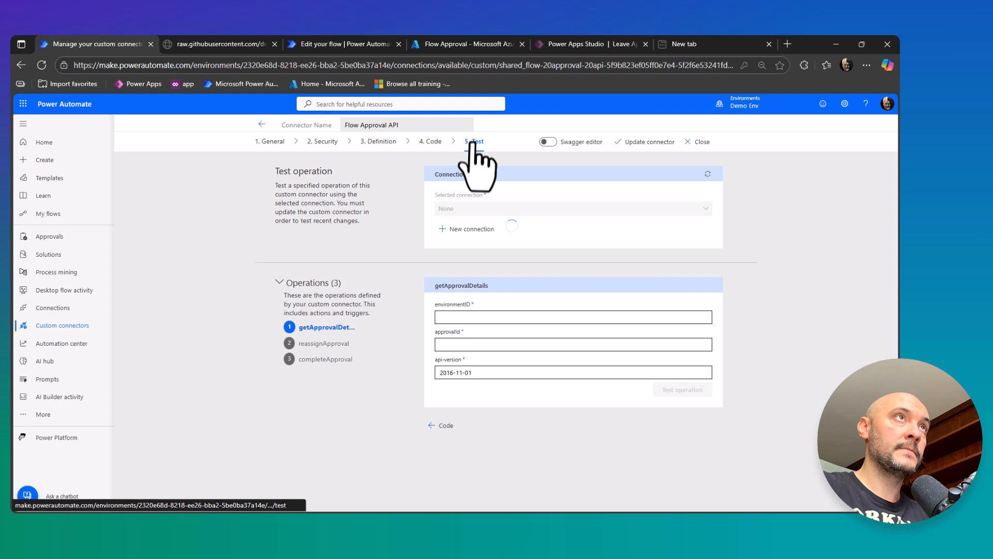
left_click(470, 229)
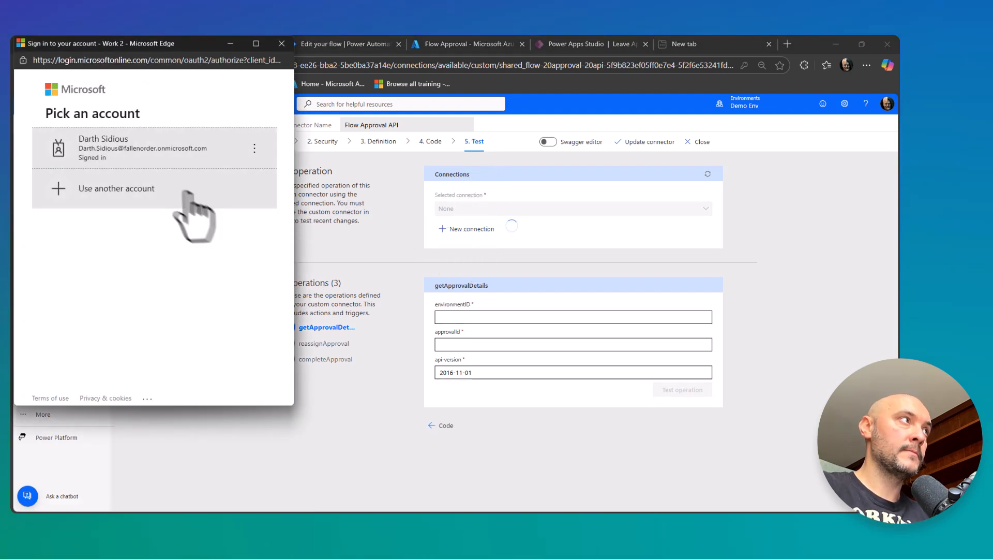
left_click(114, 151)
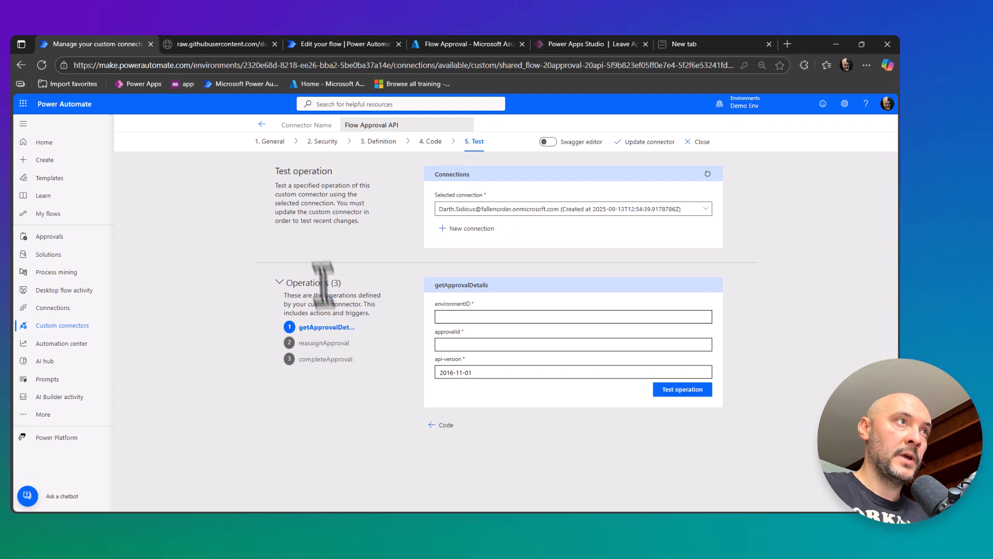
Copy the environment ID from the page URL into the environmentID parameter of the getApprovalDetails operation.
left_click_drag(243, 66, 400, 66)
key("ctrl+c")
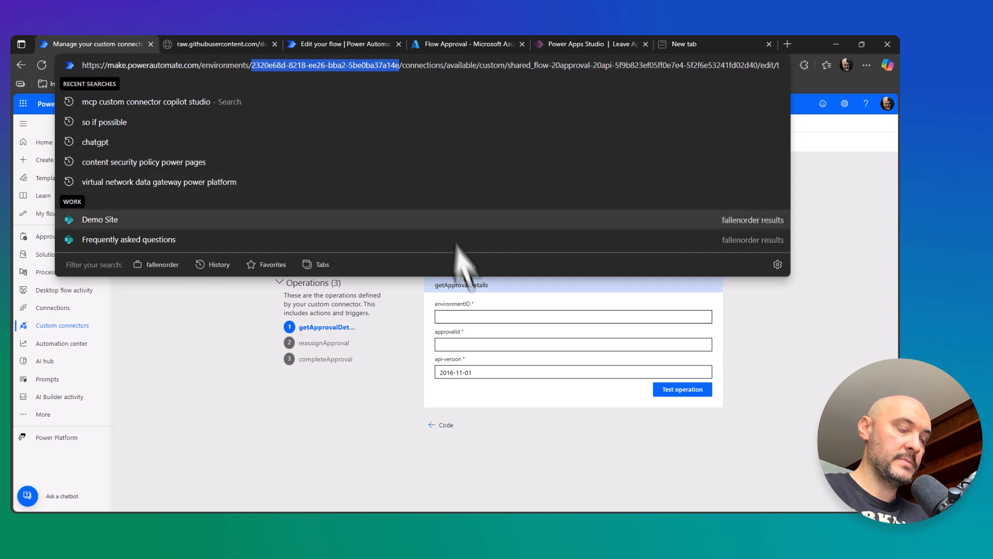
left_click(478, 317)
key("ctrl+v")
left_click(450, 344)
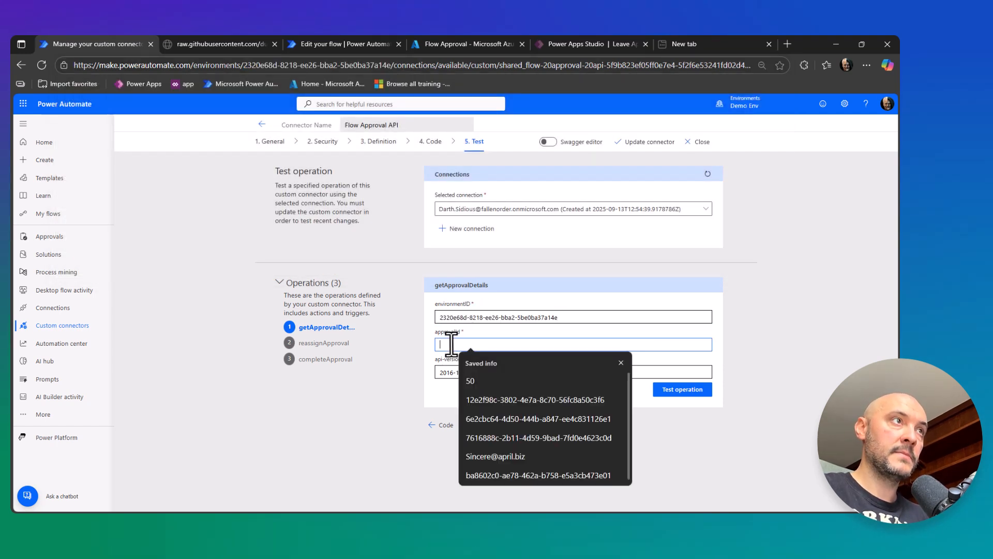
left_click(411, 344)
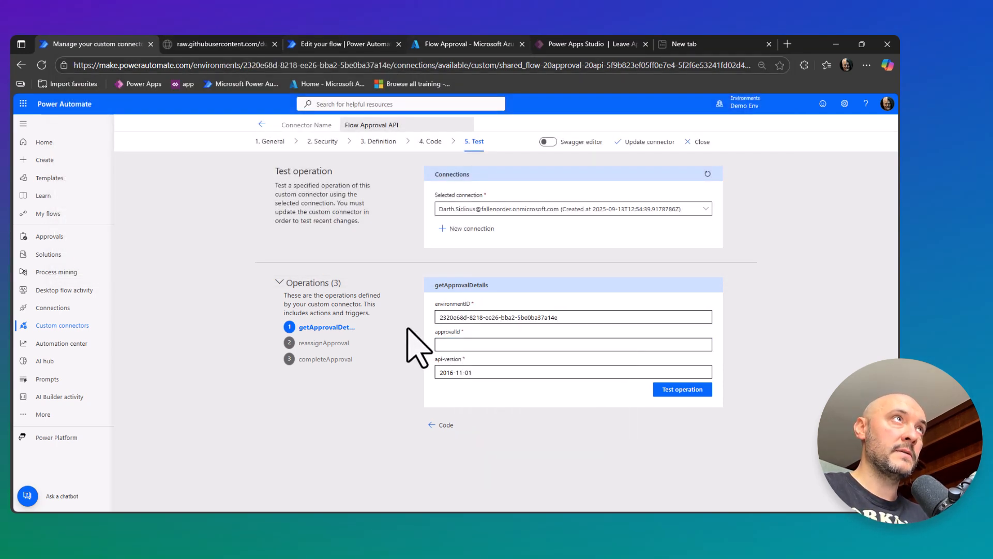
Copy the approval name from the Create an approval raw outputs into approvalId and run the getApprovalDetails test.
left_click(334, 45)
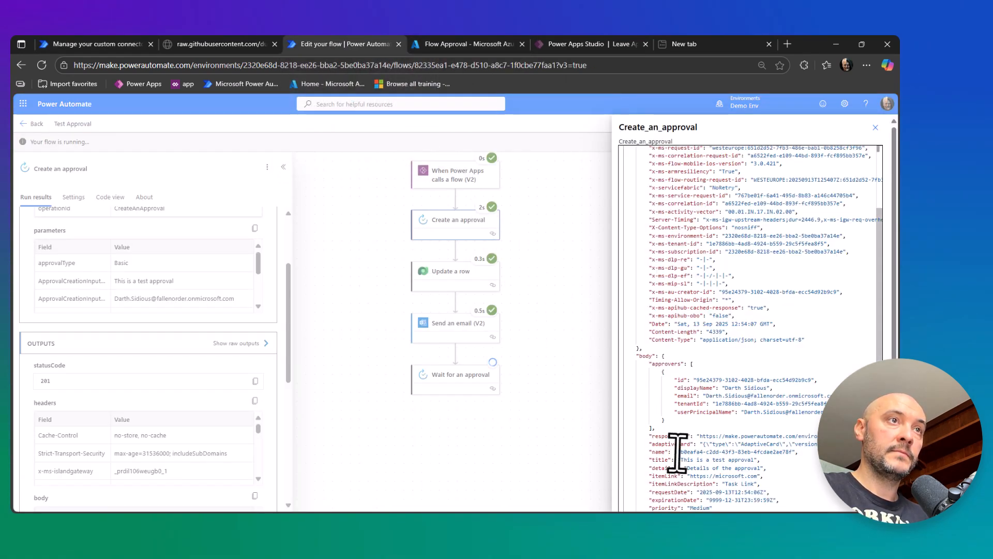
left_click_drag(678, 452, 792, 457)
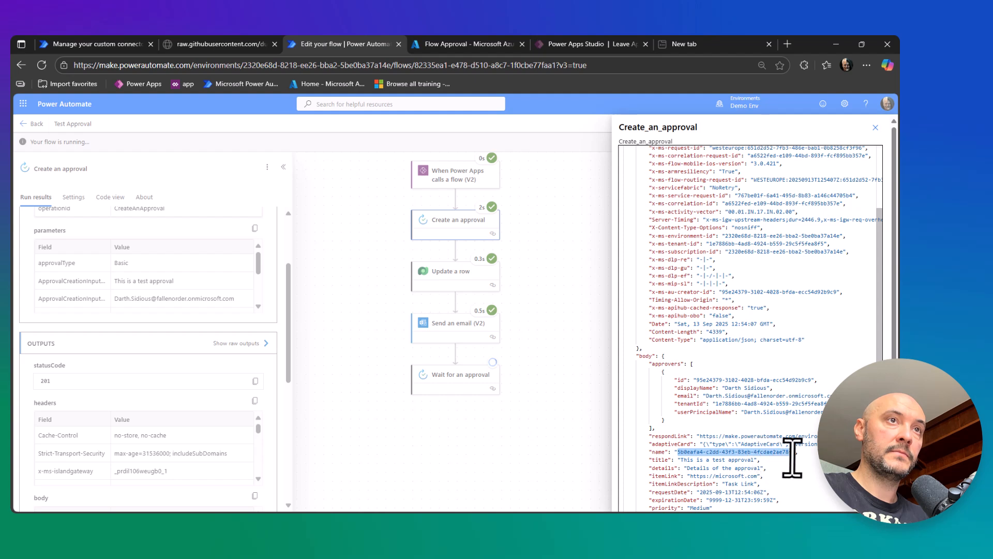
left_click(98, 44)
left_click(472, 344)
key("ctrl+v")
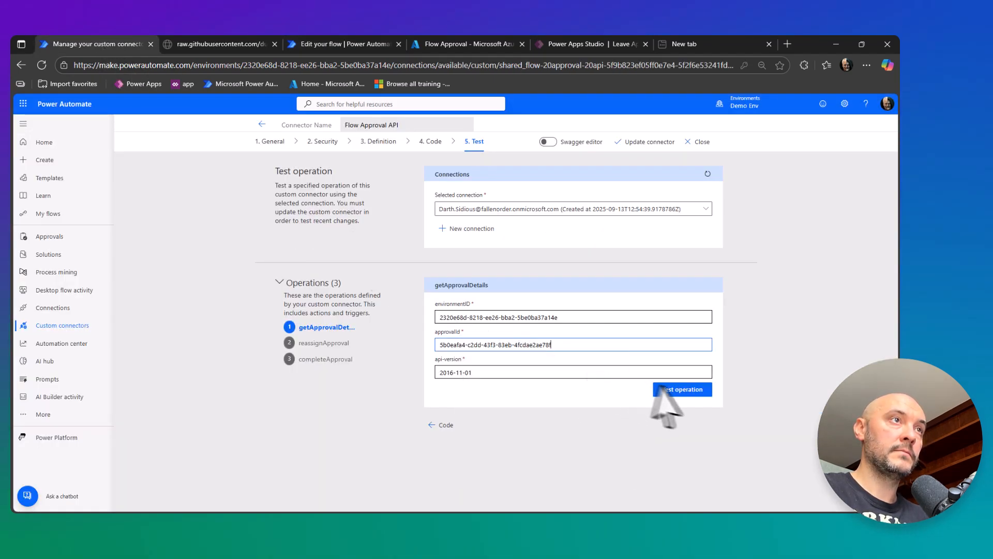
left_click(681, 390)
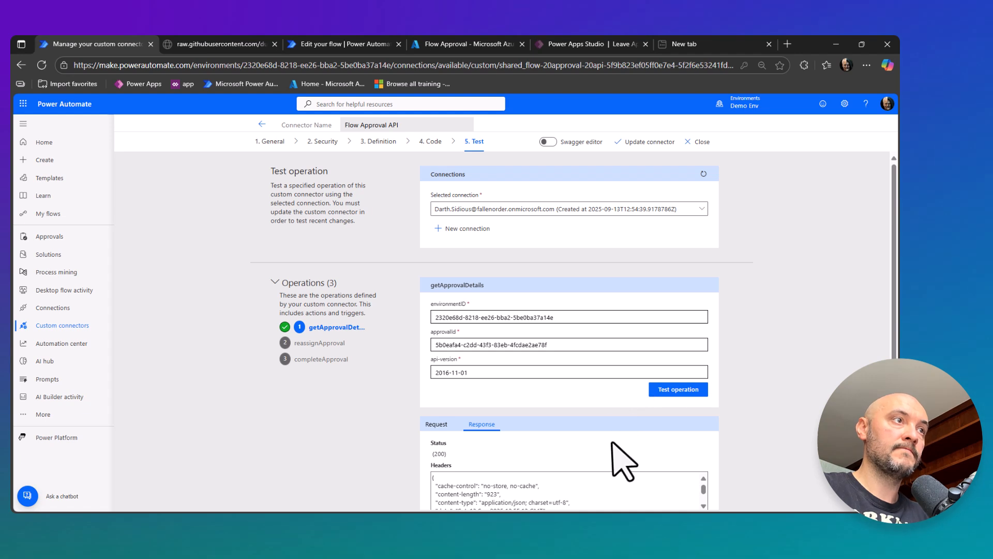
Examine the getApprovalDetails response body, including the assignedTo details, the reassignment settings and the response options.
scroll(612, 443, "down", 10)
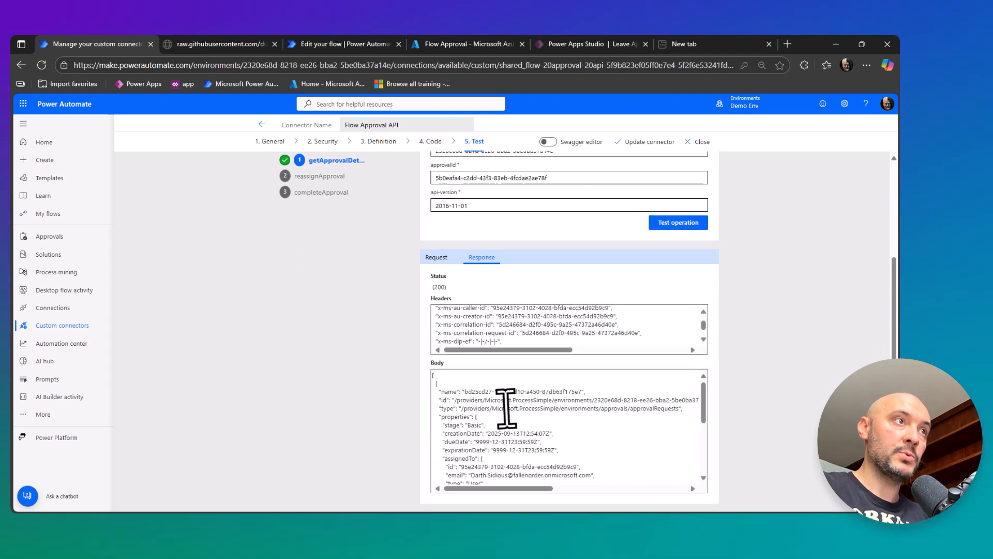
scroll(506, 408, "down", 2)
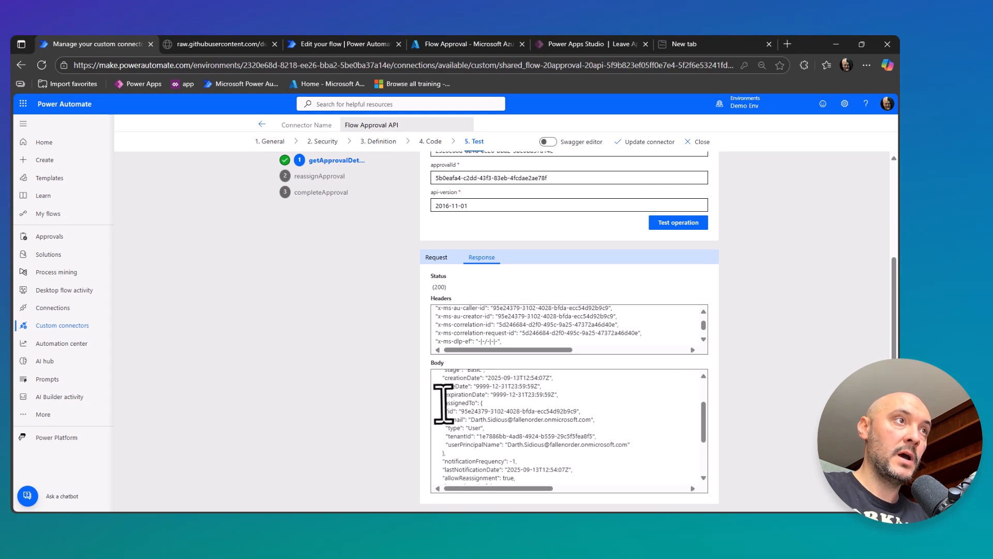
left_click_drag(444, 403, 446, 453)
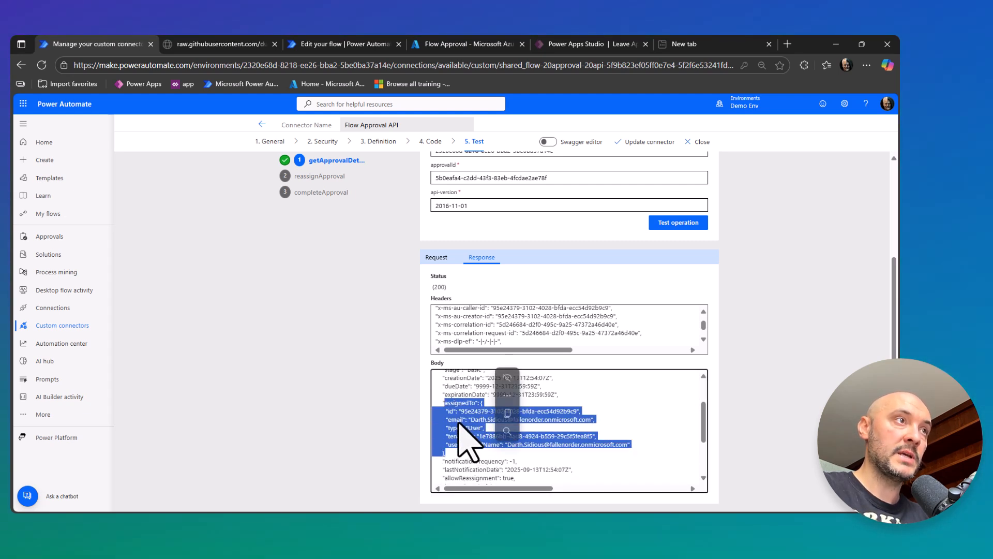
scroll(481, 430, "down", 3)
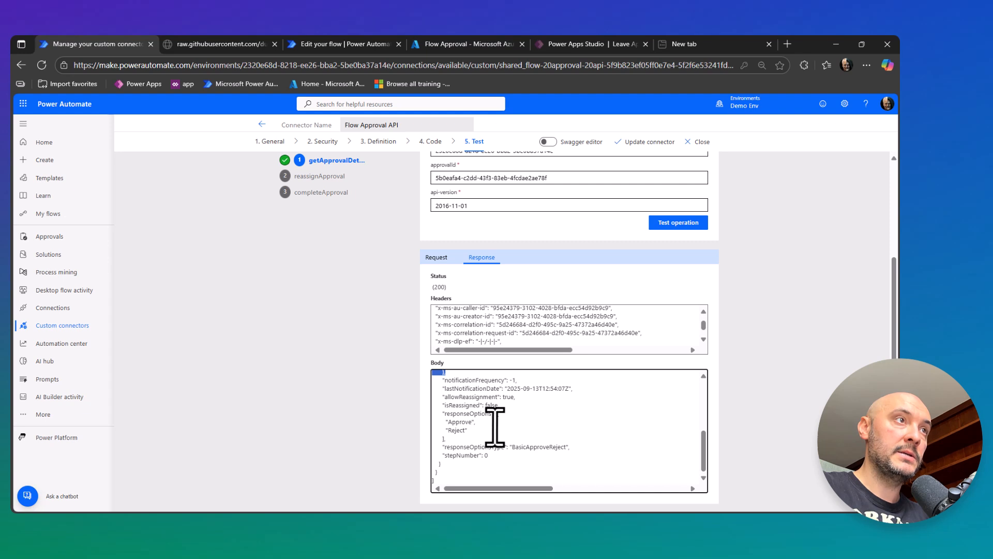
scroll(494, 427, "up", 3)
scroll(495, 426, "down", 3)
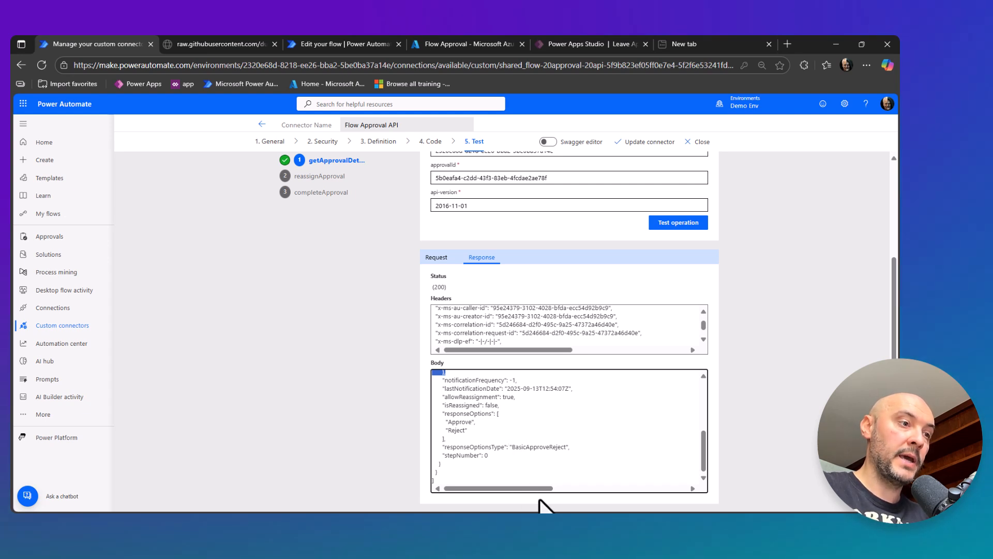
scroll(538, 488, "up", 3)
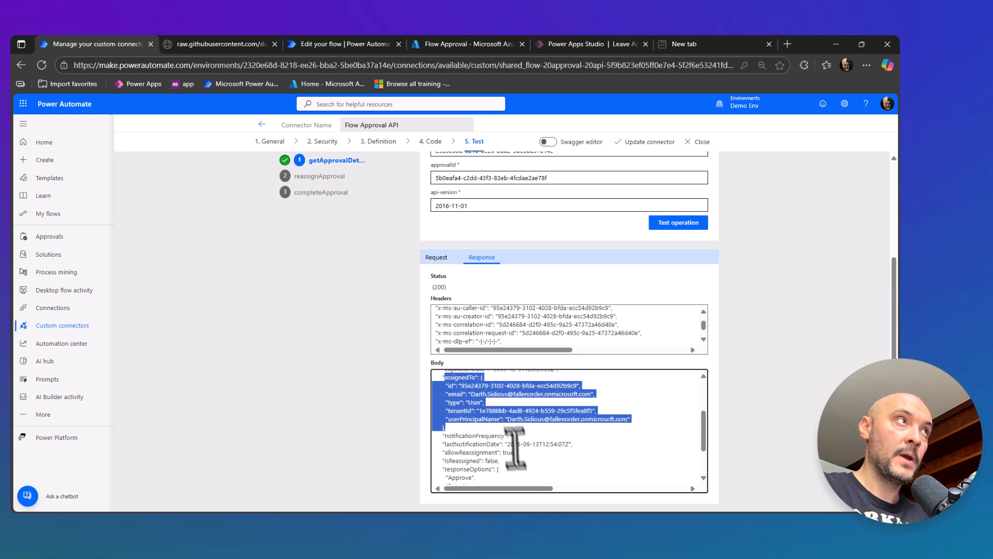
scroll(501, 415, "up", 3)
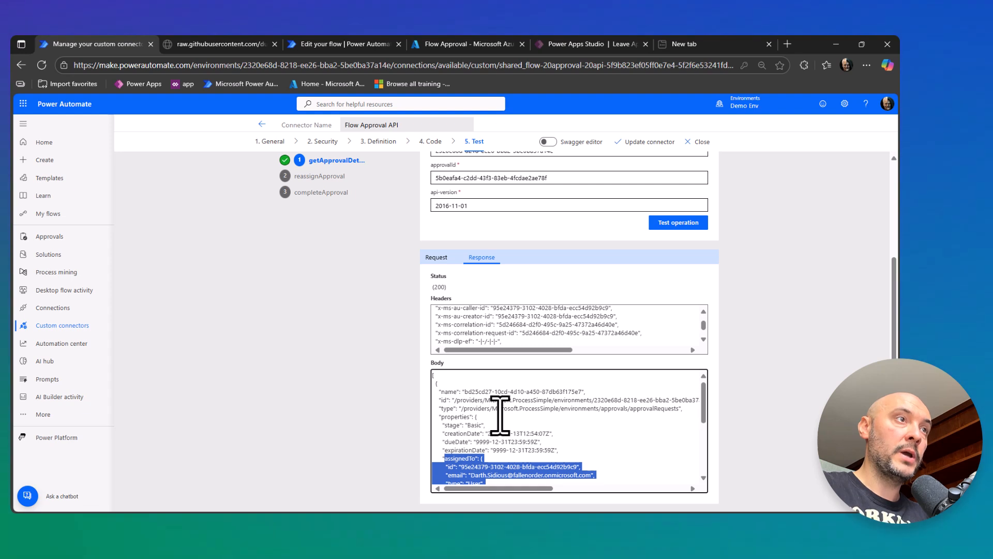
scroll(505, 362, "up", 2)
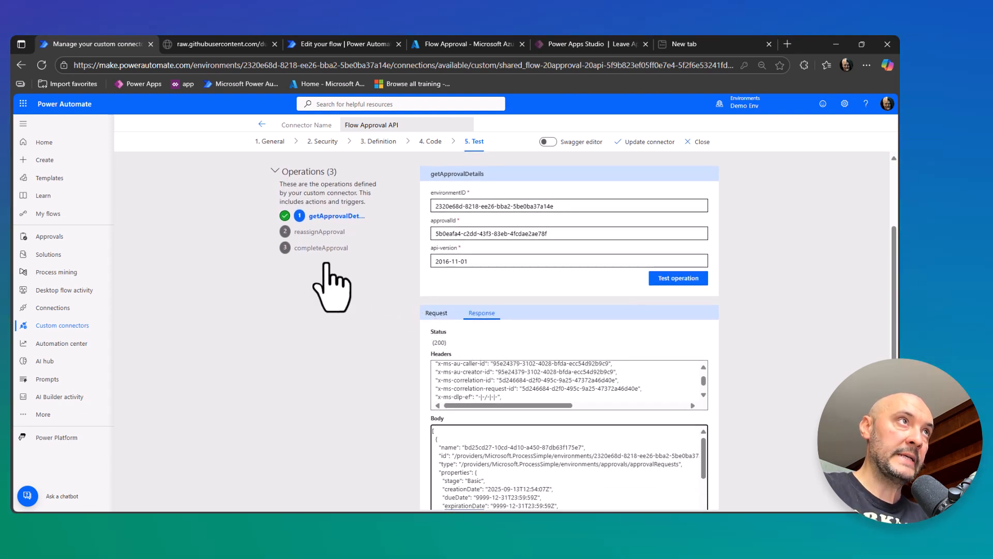
Open the completeApproval operation and fill in its environmentID from the page URL and its approvalId with the same approval name.
scroll(532, 472, "down", 3)
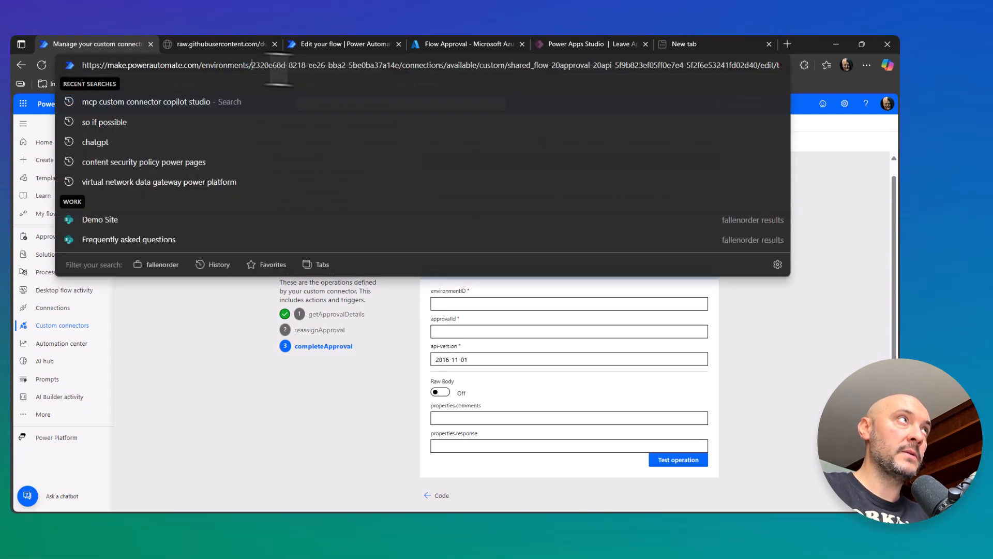
left_click_drag(252, 64, 397, 72)
key("ctrl+c")
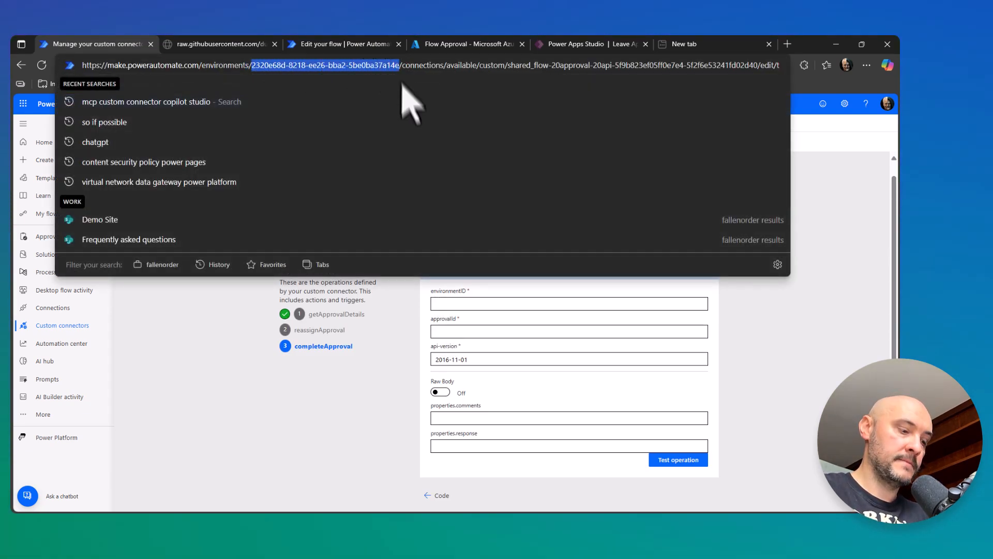
left_click(447, 304)
key("ctrl+v")
left_click(441, 332)
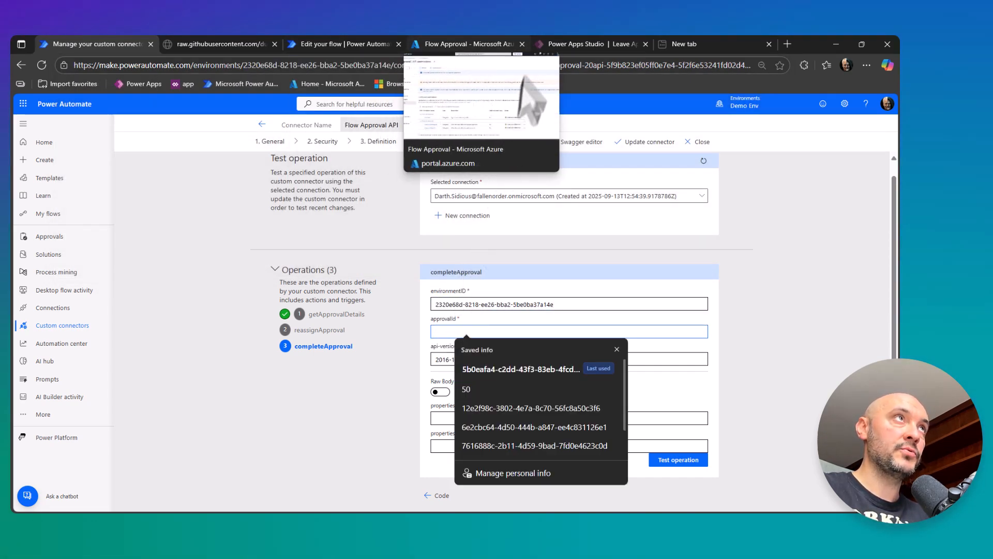
left_click(341, 44)
left_click(122, 48)
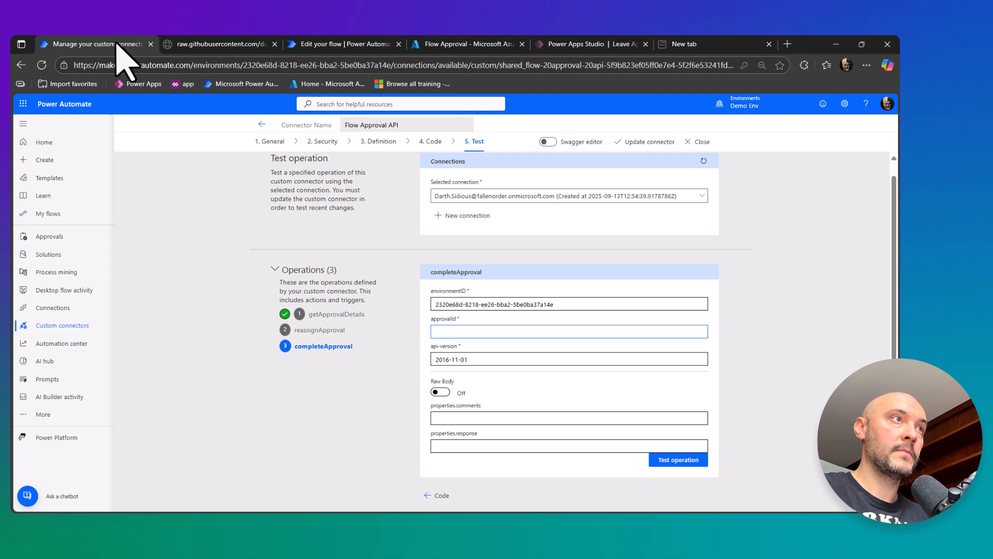
key("ctrl+v")
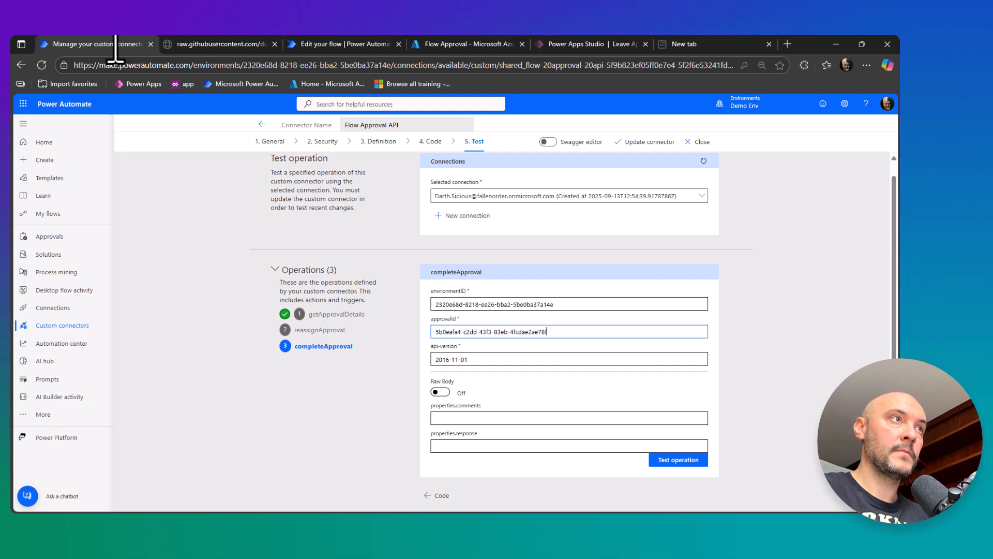
Set properties.response to Approve and properties.comments to Comments, and run the completeApproval test.
left_click(468, 444)
left_click(467, 492)
left_click(452, 446)
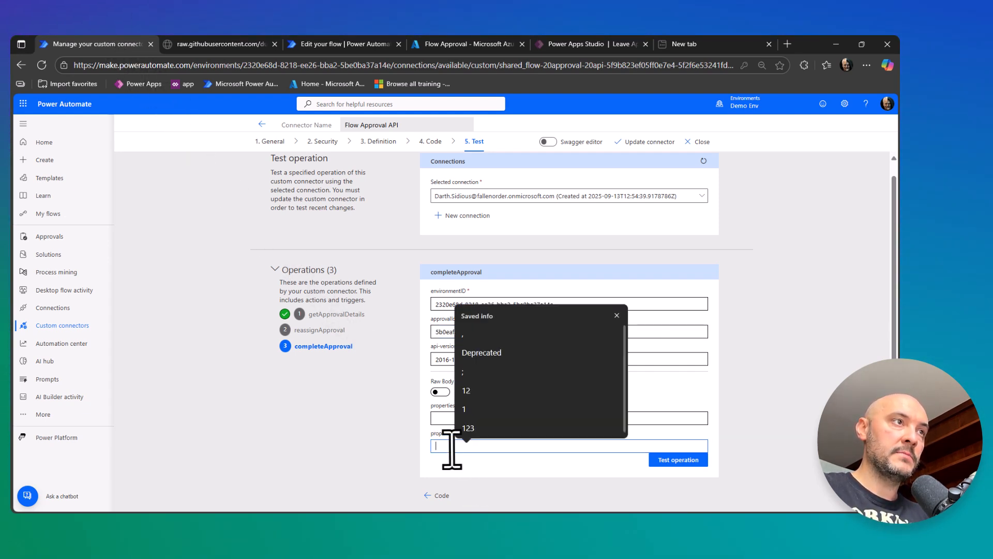
type("Approve")
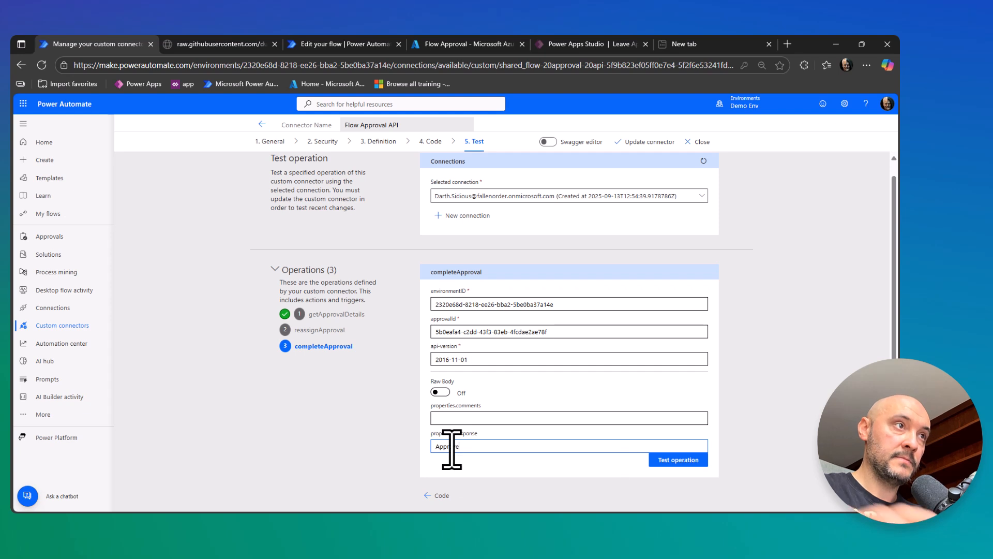
left_click(453, 418)
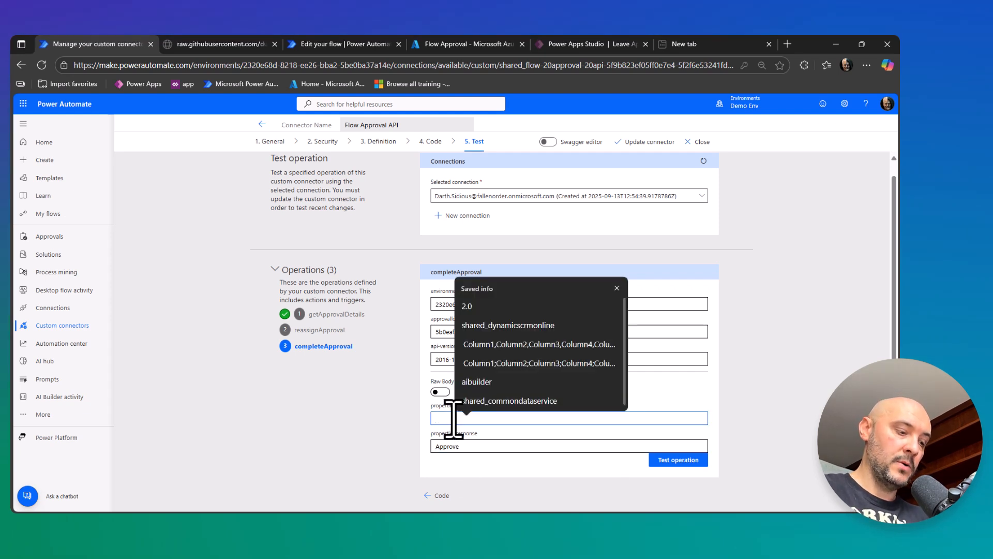
type("Comments")
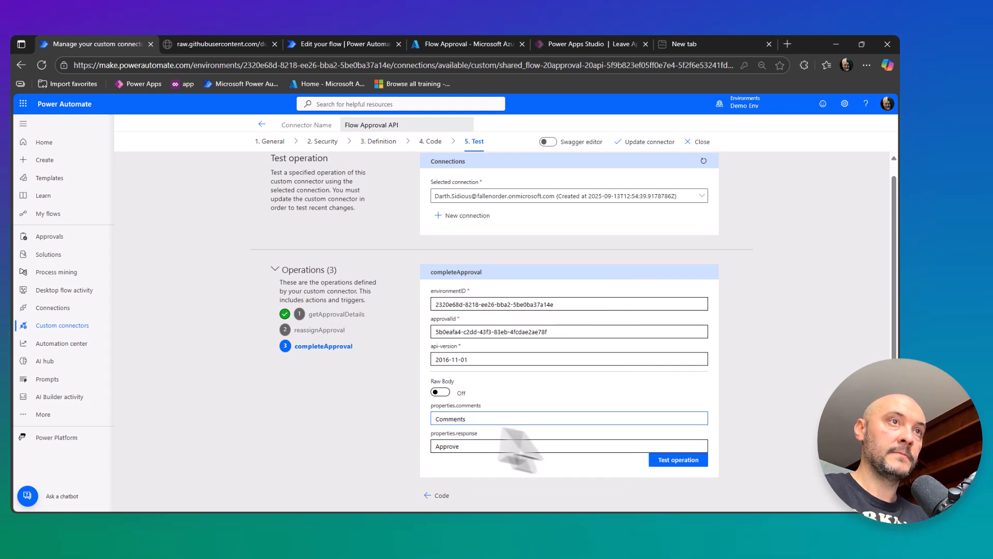
left_click(655, 460)
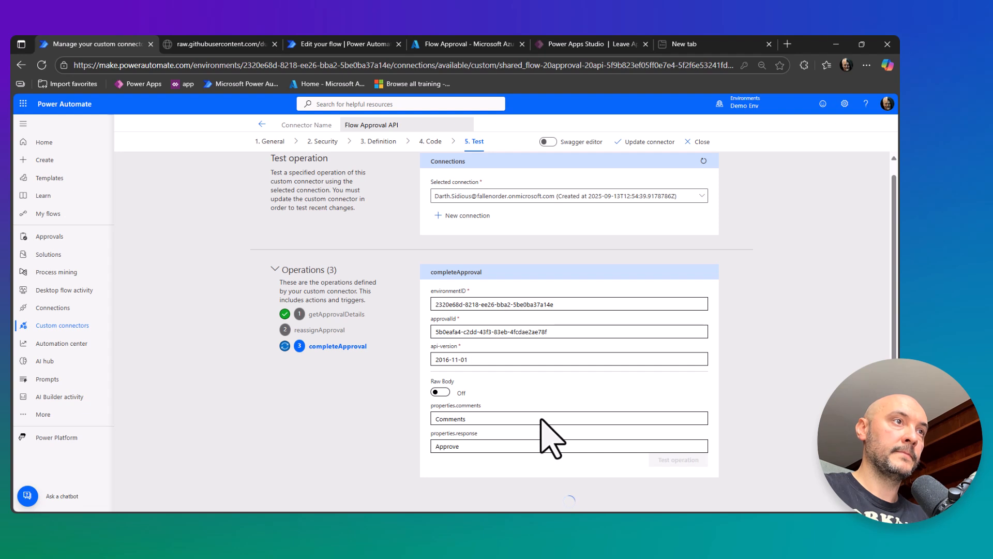
Review the completeApproval response body and the raw outputs of the Wait for an approval action in the Test Approval run.
scroll(541, 420, "down", 2)
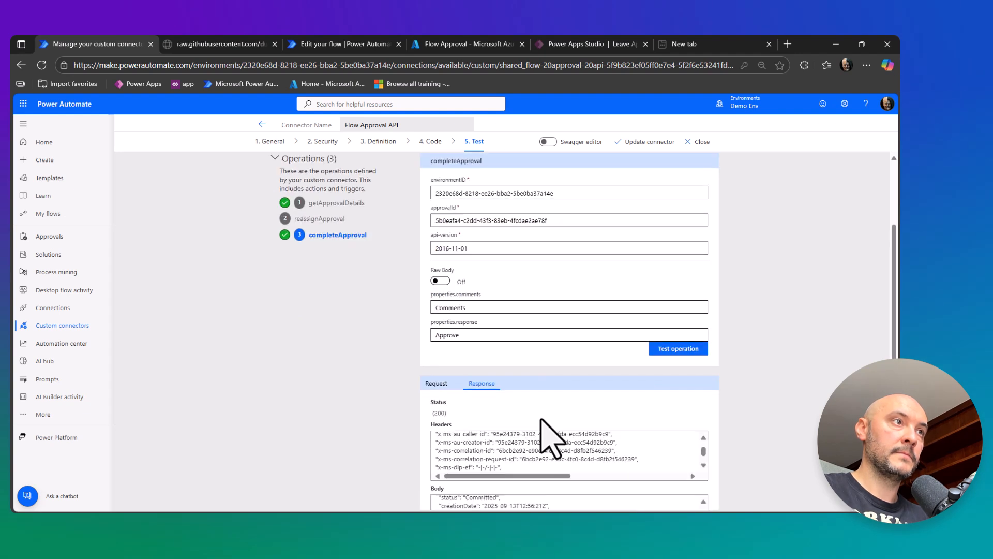
scroll(540, 420, "down", 2)
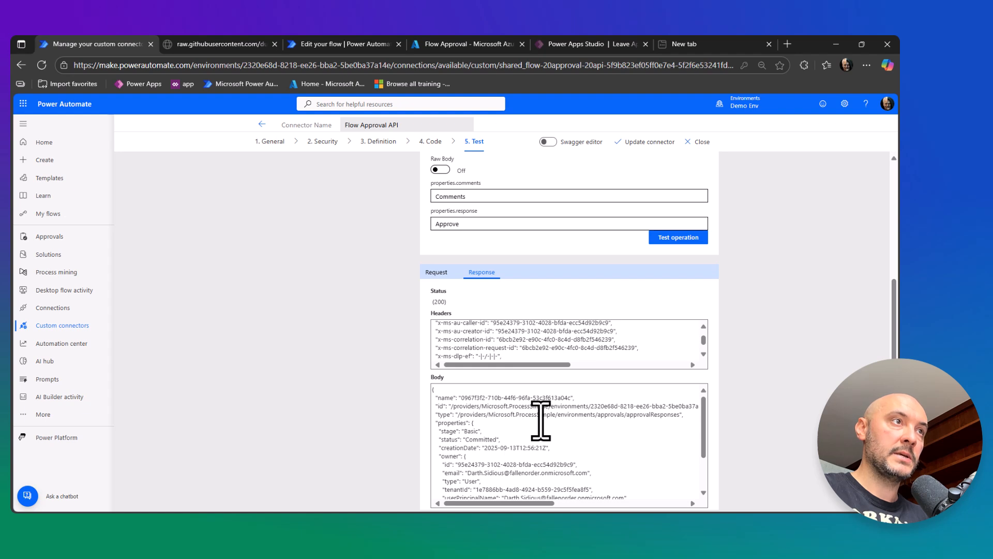
scroll(536, 429, "down", 2)
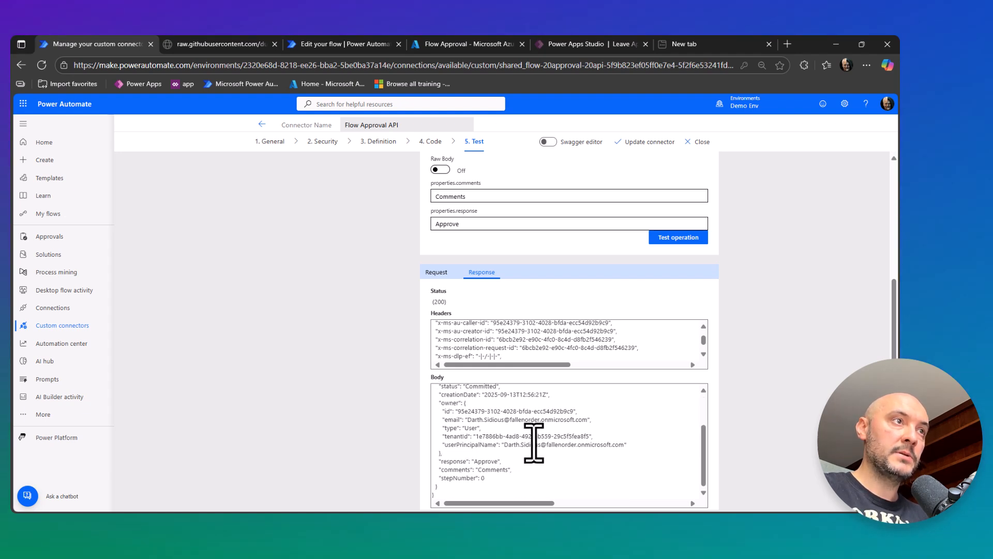
scroll(533, 443, "up", 2)
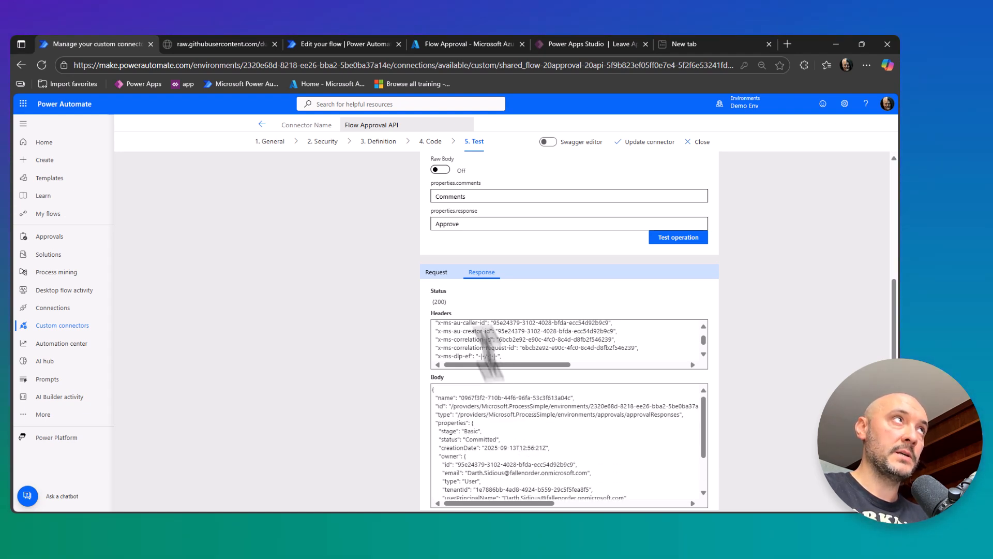
left_click(332, 45)
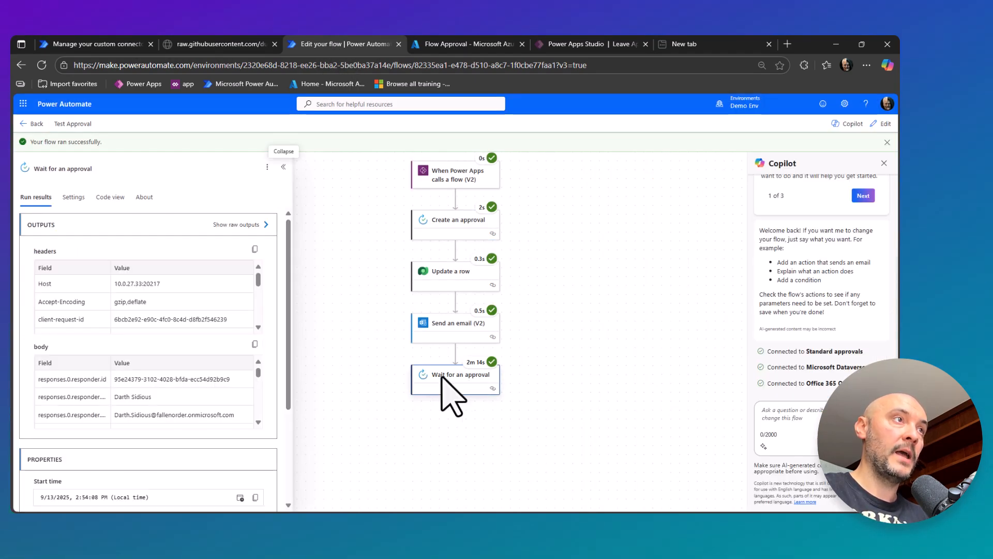
left_click(238, 224)
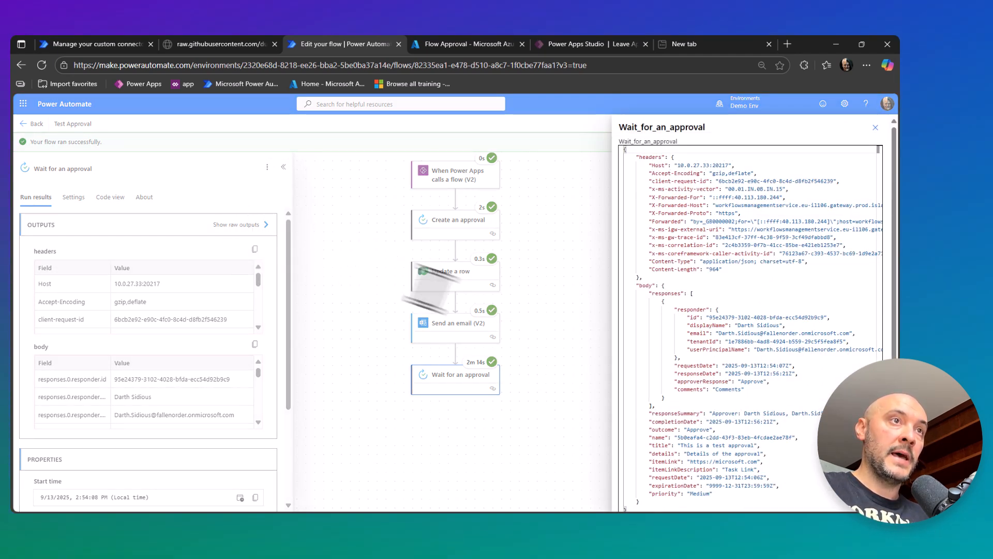
Check the comments and approverResponse entries in the raw outputs of the Wait for an approval action.
left_click_drag(744, 389, 670, 394)
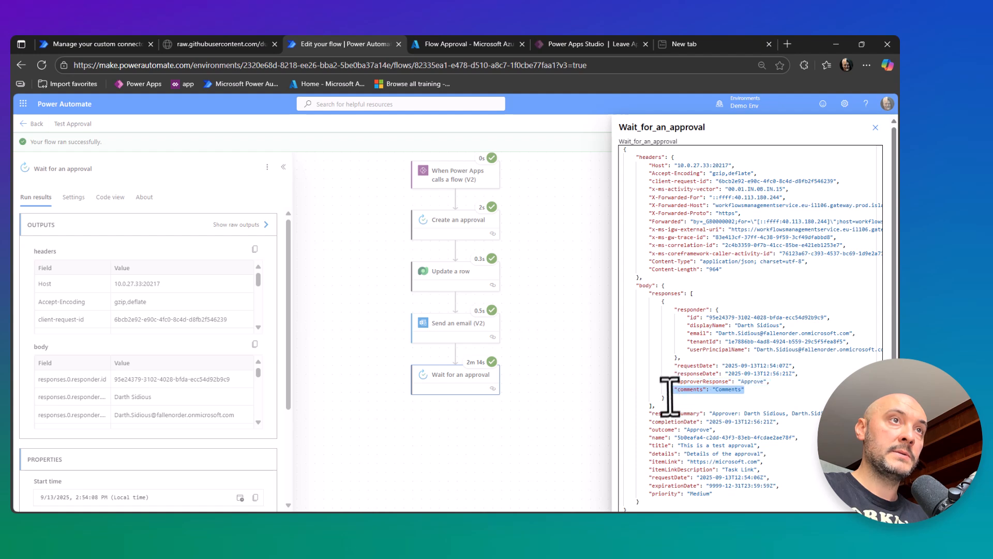
left_click_drag(769, 382, 683, 382)
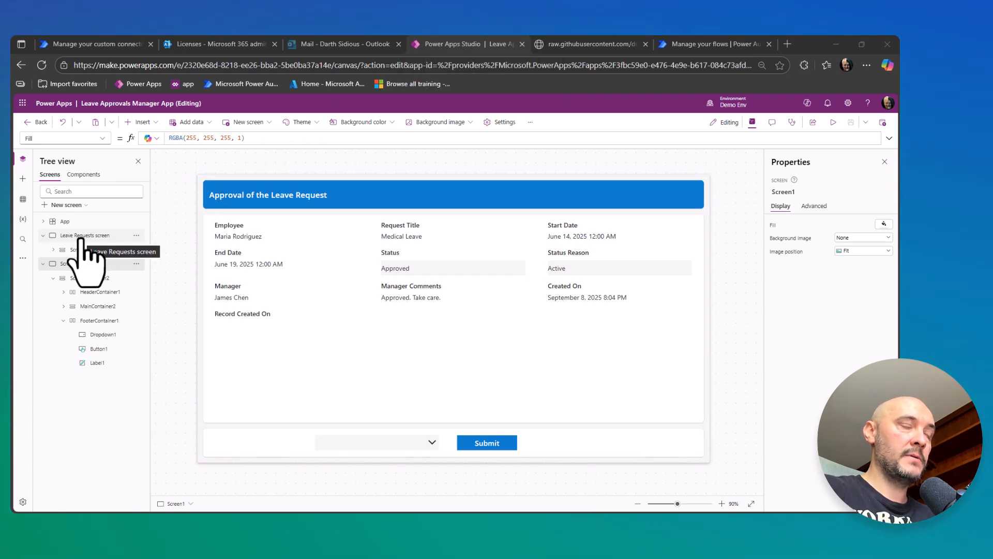
Open the Leave Requests screen in Power Apps Studio, select the Vacation Leave request and send it for approval.
left_click(80, 237)
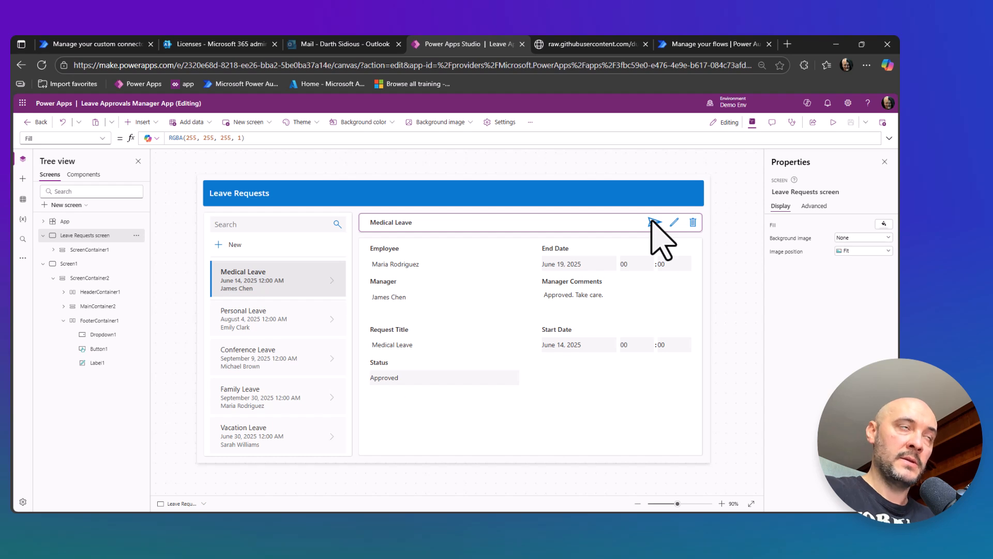
left_click(264, 435)
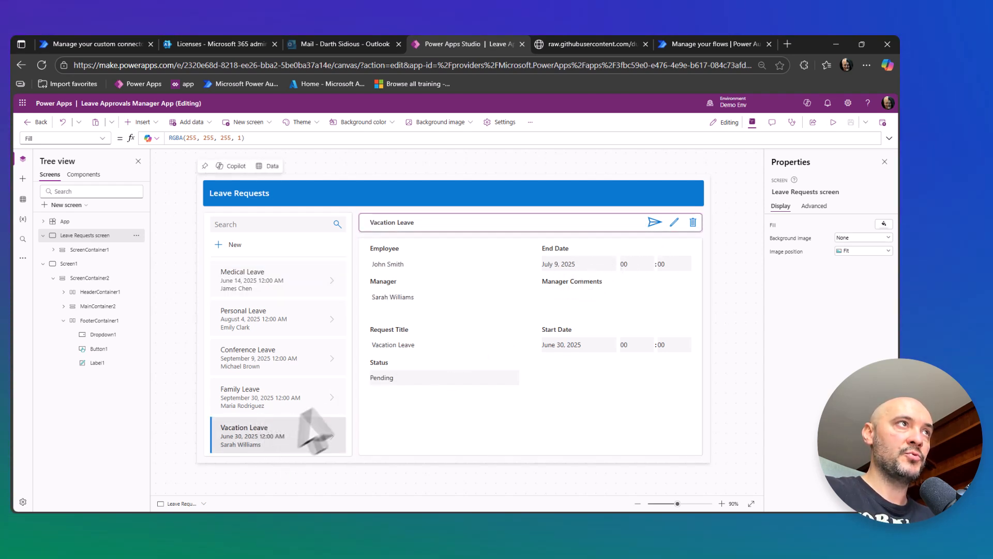
left_click(653, 223, "alt")
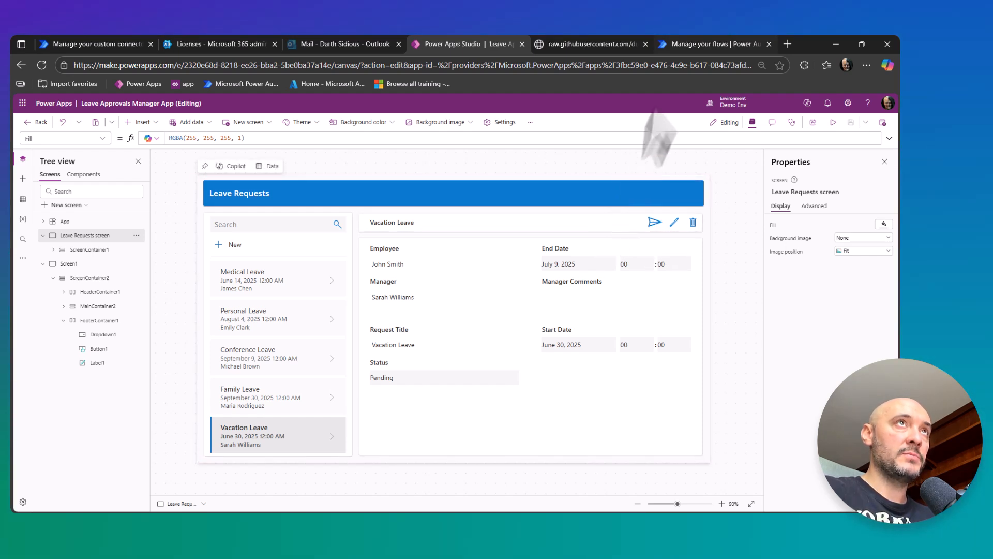
Switch to Power Automate, open the newest Test Approval run and inspect its Send an email (V2) action.
left_click(688, 44)
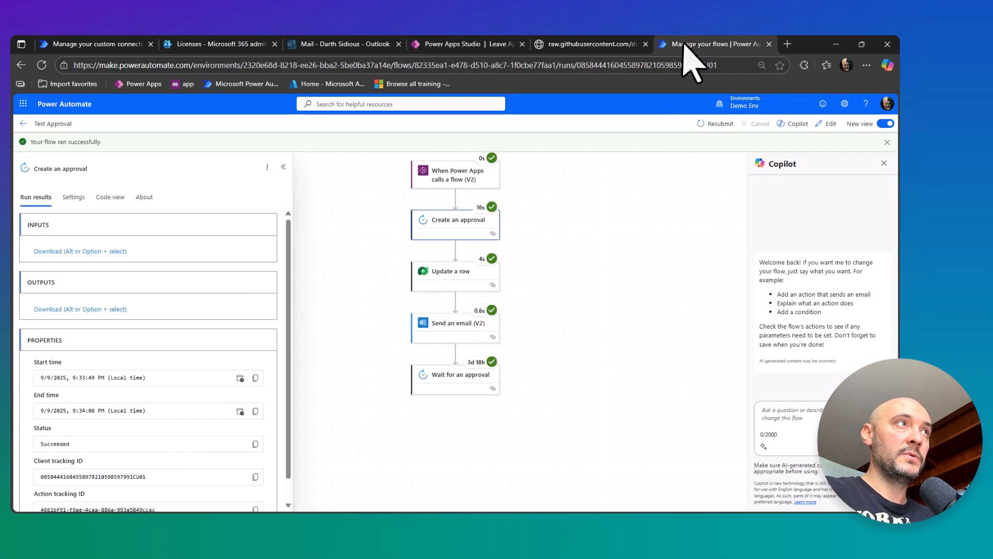
left_click(23, 124)
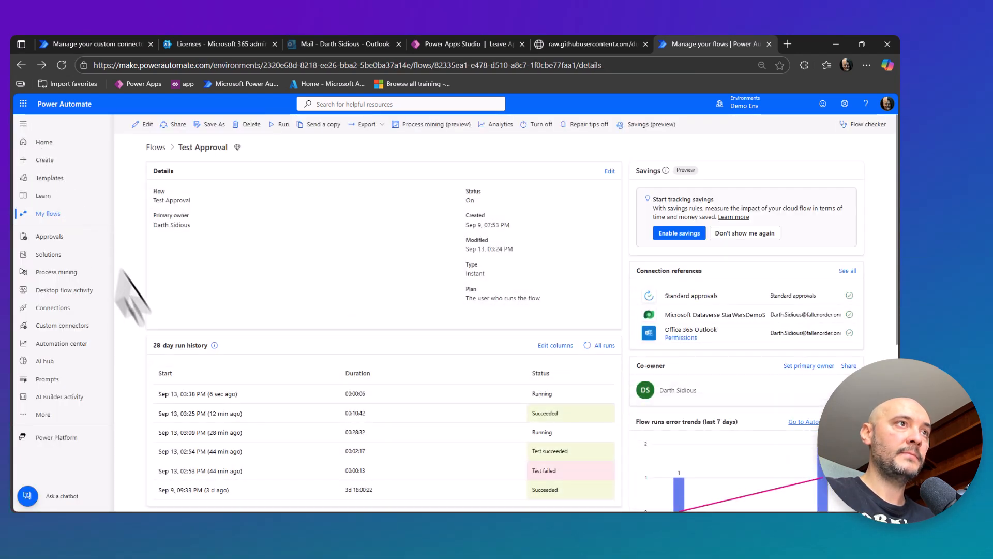
left_click(200, 395)
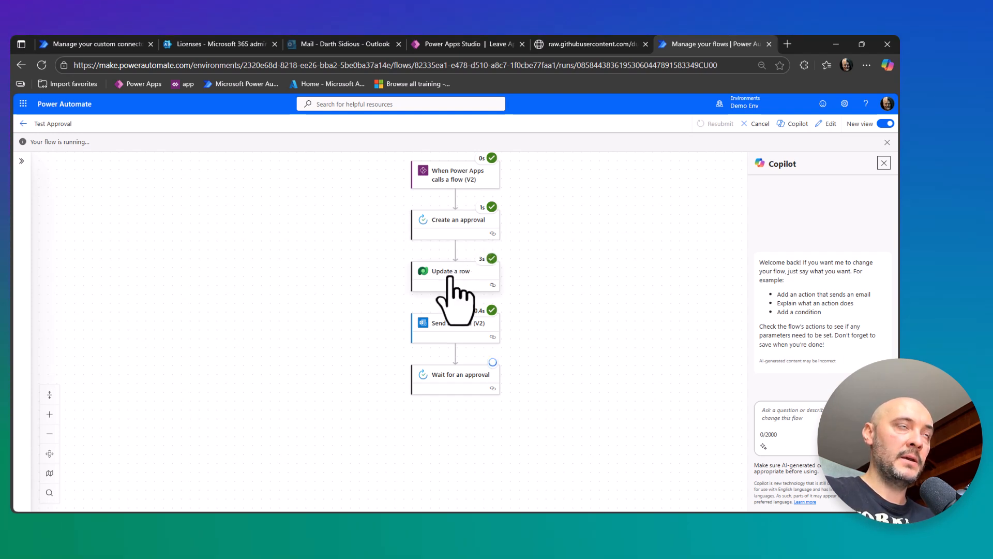
left_click(446, 328)
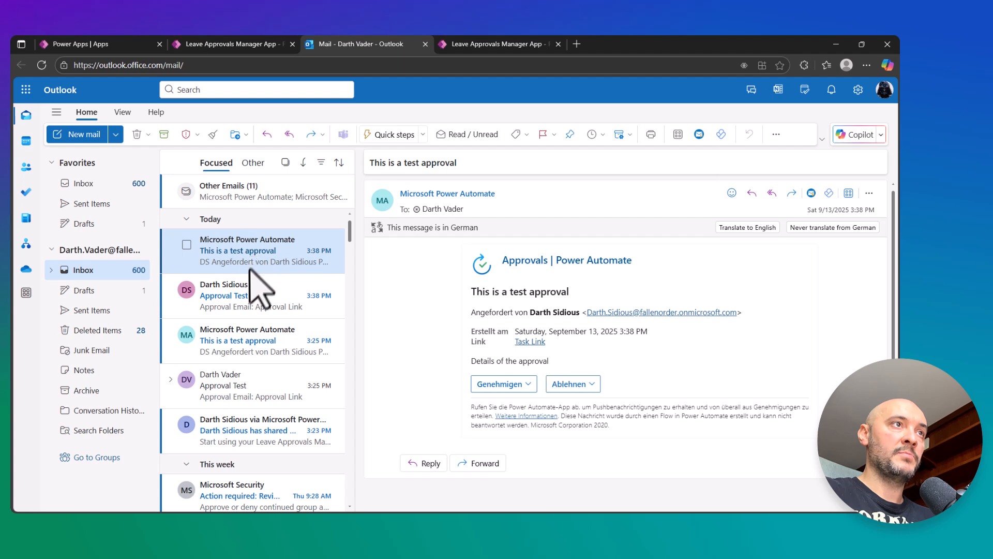
Follow the Approval Link in the newest Approval Test email in Outlook and submit the Vacation Leave approval with Reject.
left_click(242, 299)
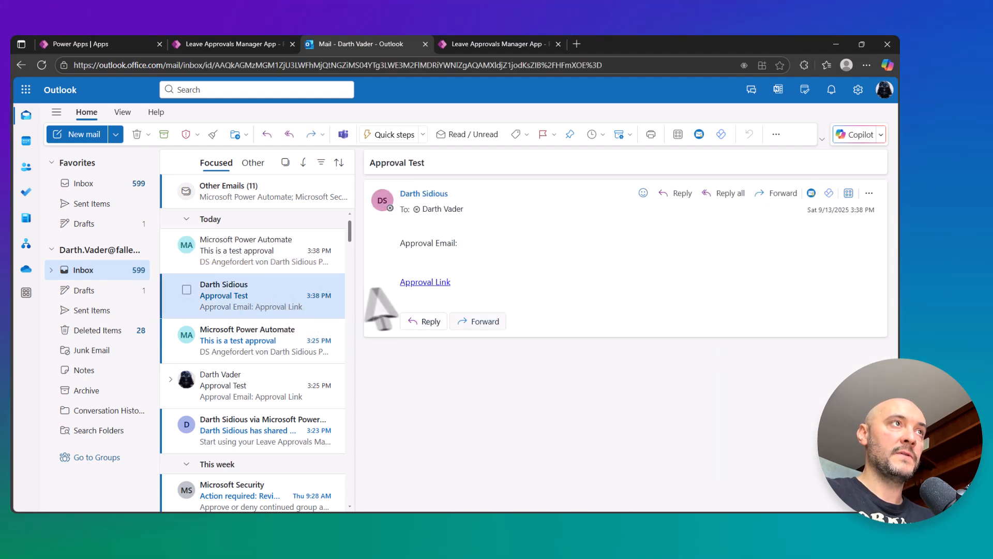
left_click(420, 283)
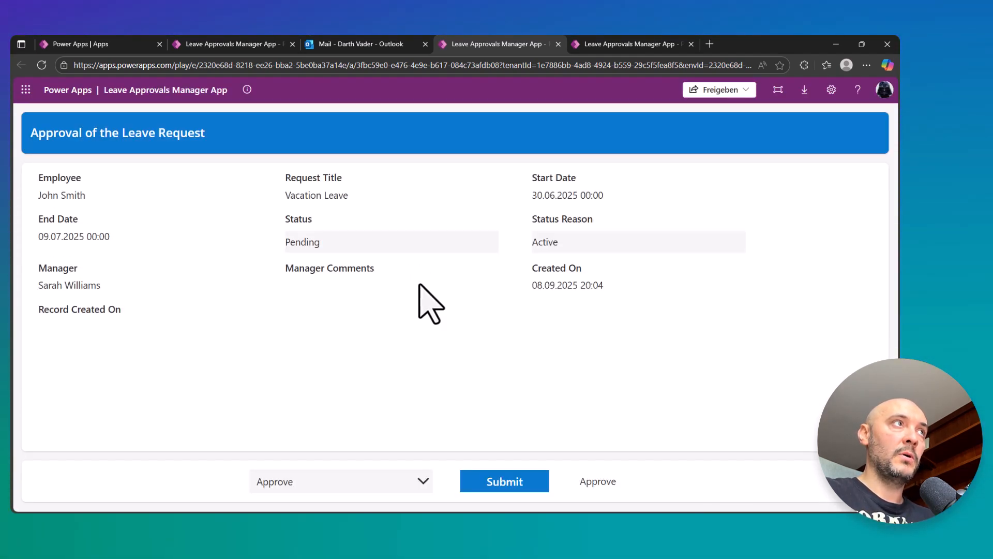
left_click(421, 480)
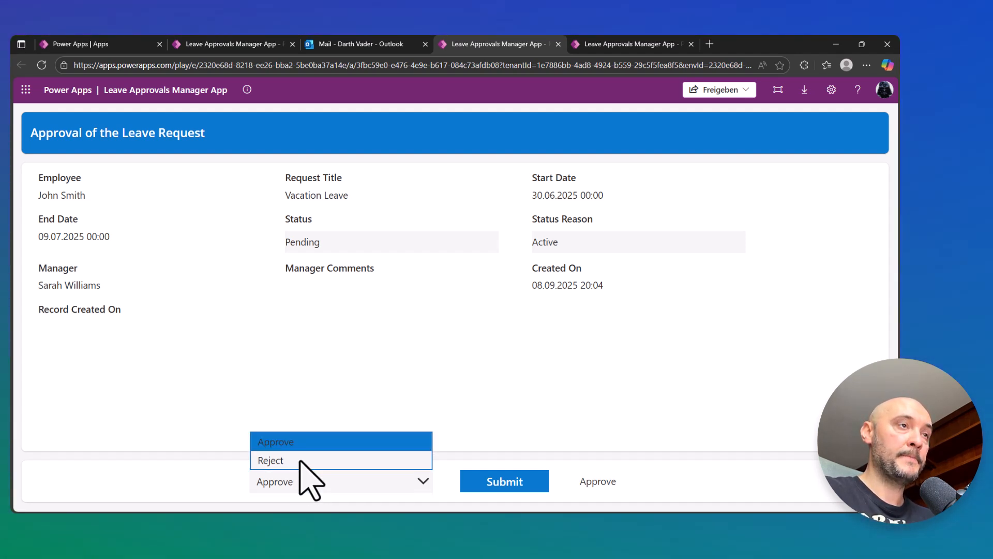
left_click(277, 460)
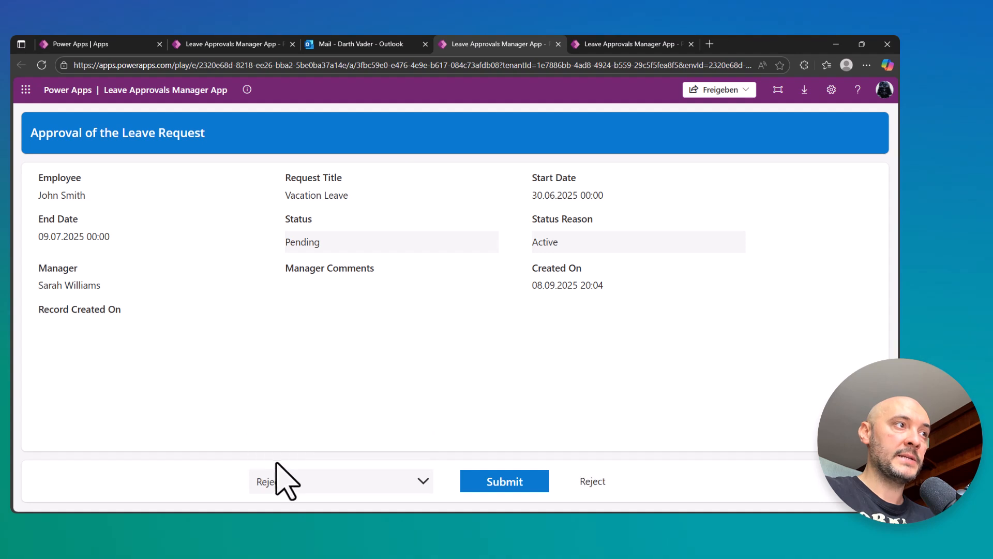
left_click(508, 485)
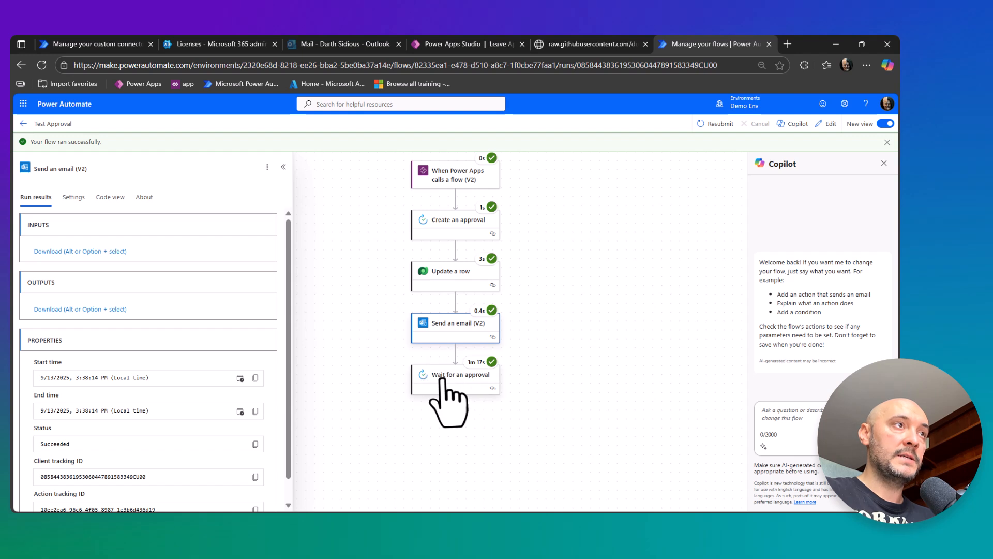
Review the approverResponse in the raw outputs of the Wait for an approval action for this Test Approval run.
left_click(442, 381)
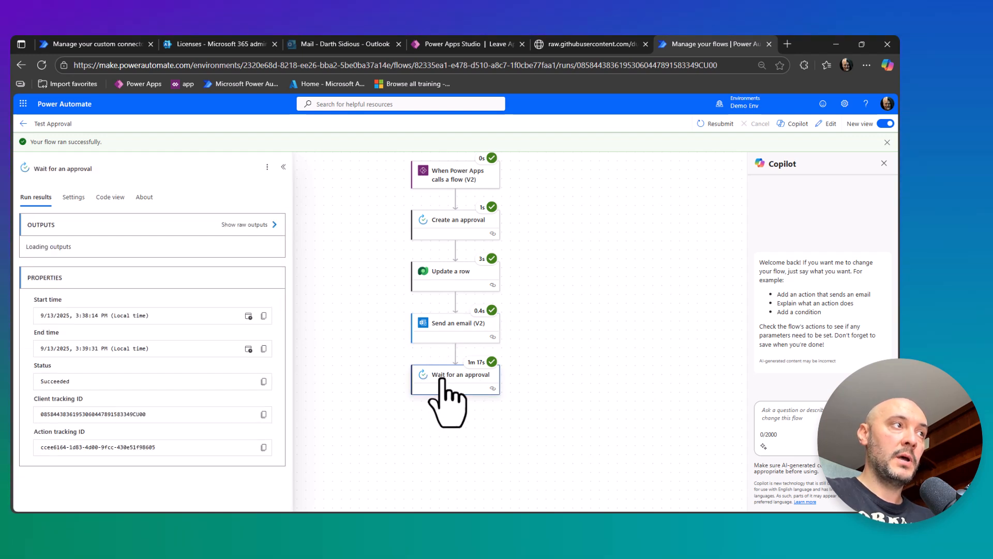
left_click(237, 225)
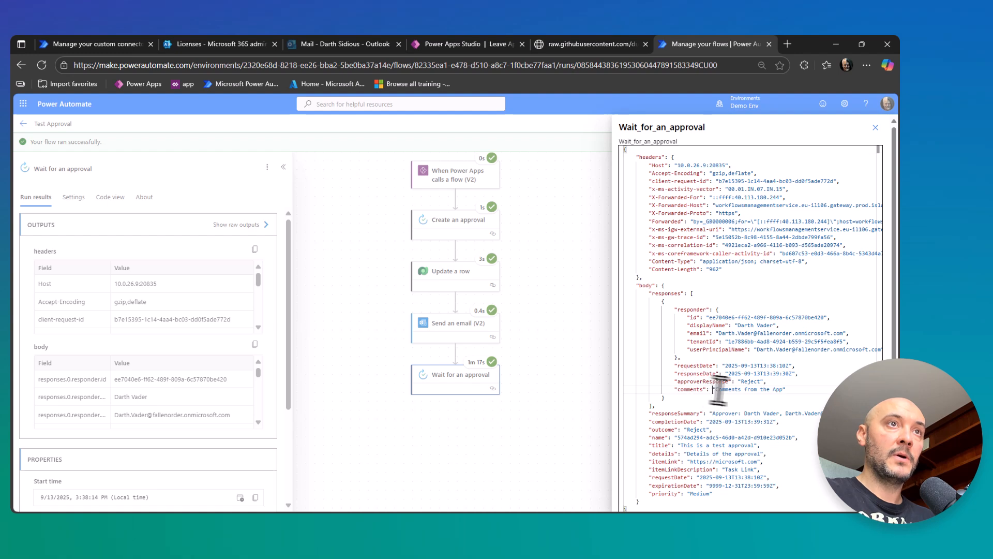
left_click_drag(766, 381, 689, 383)
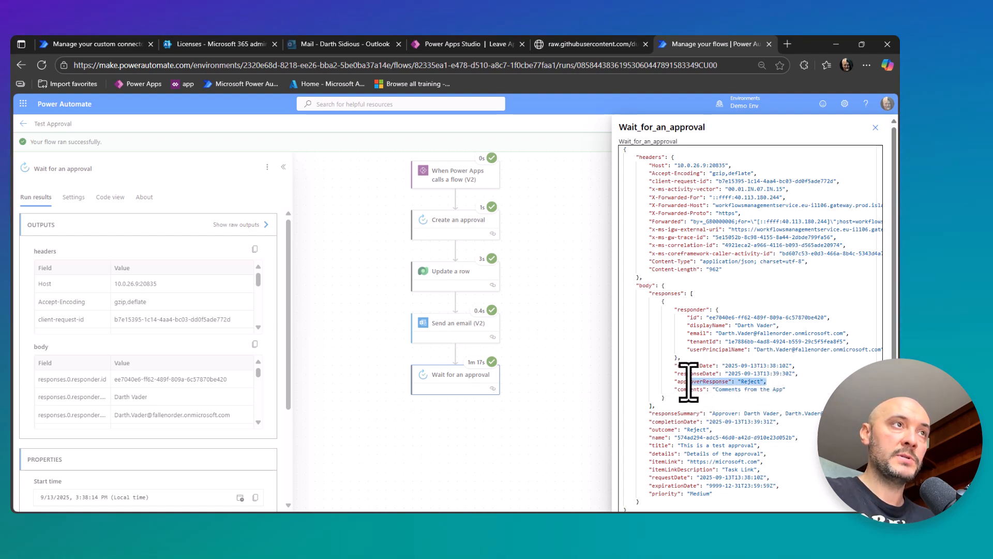
Switch to Power Apps Studio and view Screen1, the leave request approval screen.
left_click(448, 46)
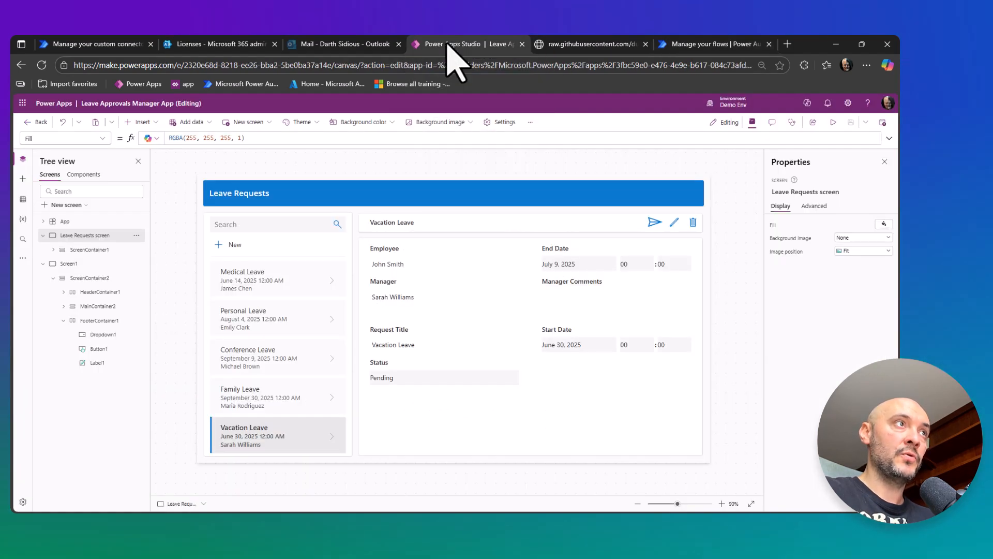
left_click(65, 264)
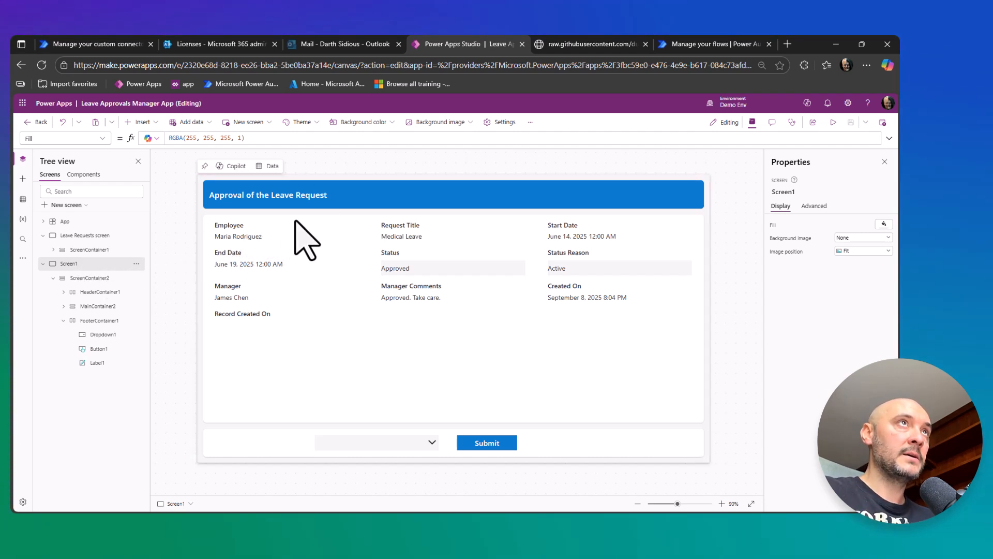
Open the Test Approval flow for editing and examine the approvalId and envId link parameters in the Send an email (V2) body's HTML.
left_click(688, 45)
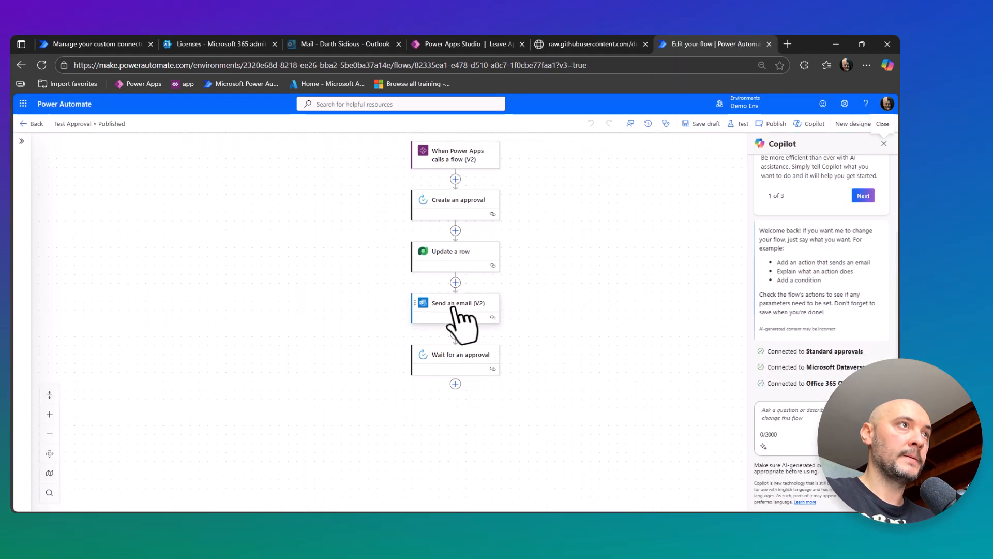
left_click(454, 308)
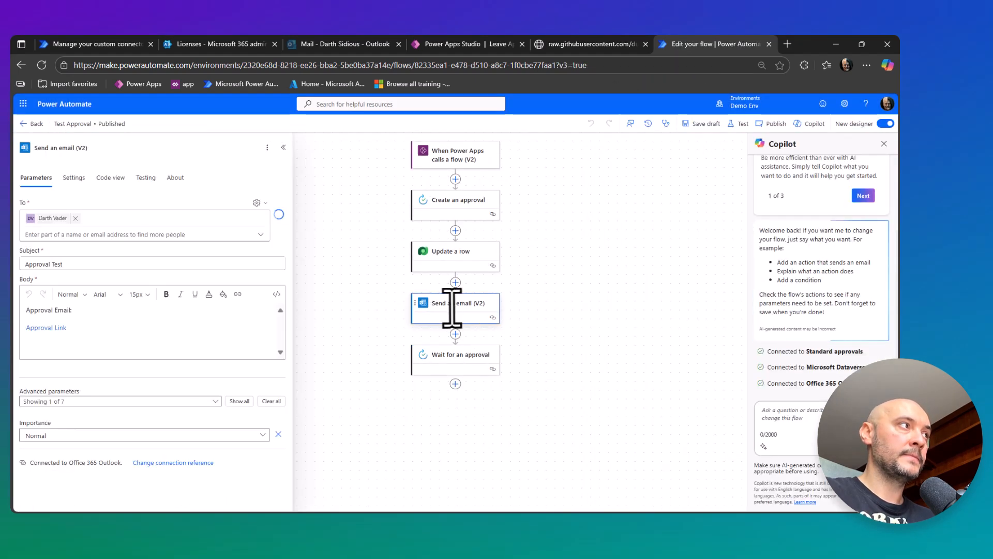
left_click(276, 294)
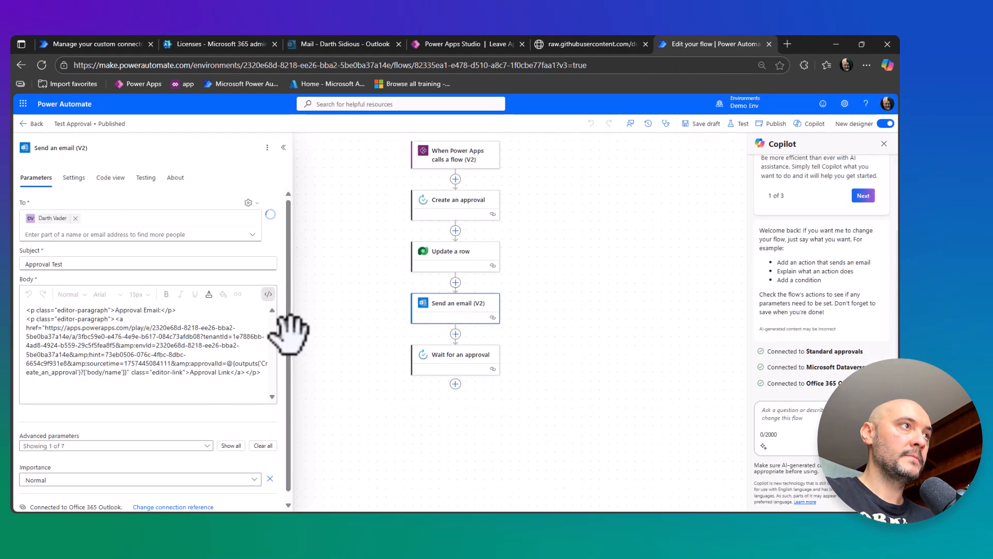
left_click_drag(292, 332, 417, 332)
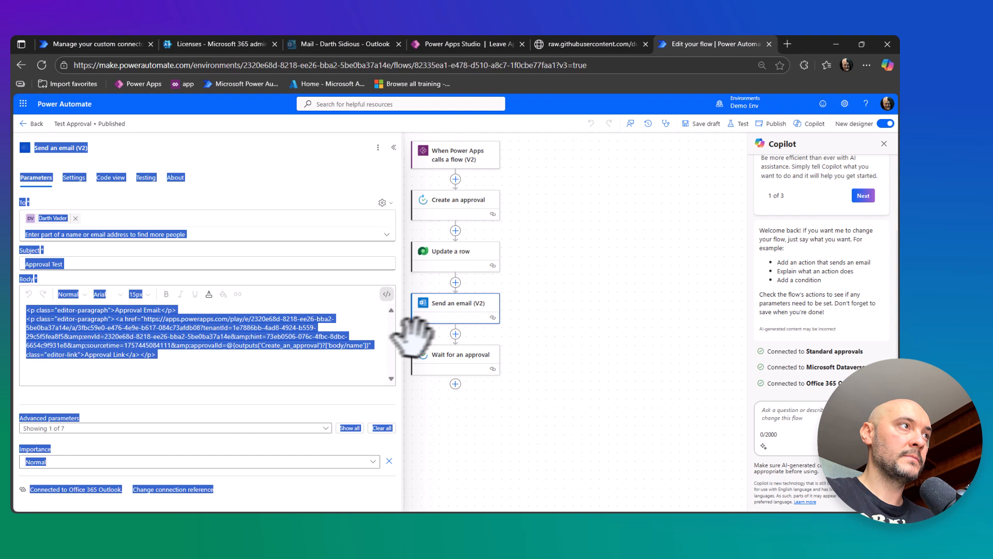
left_click(195, 366)
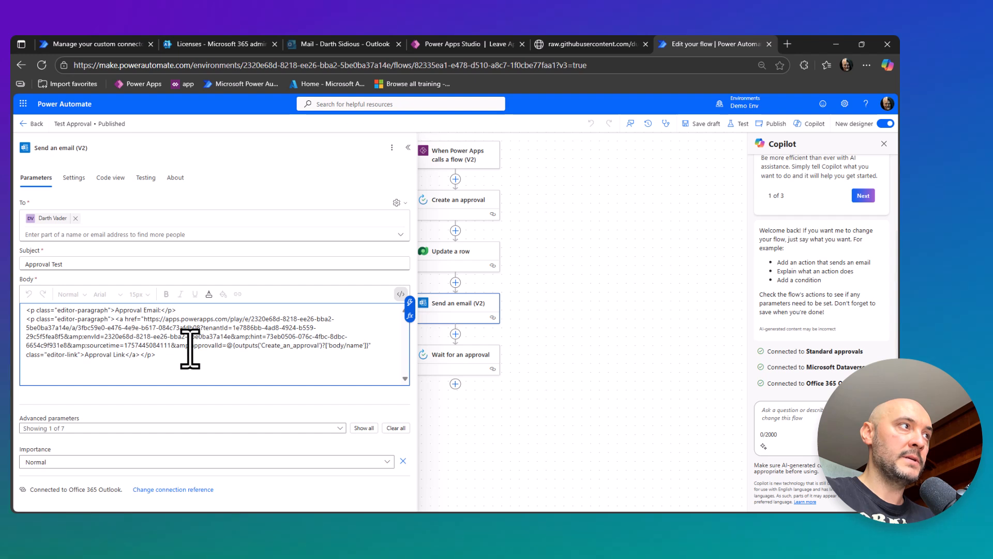
left_click_drag(189, 348, 371, 348)
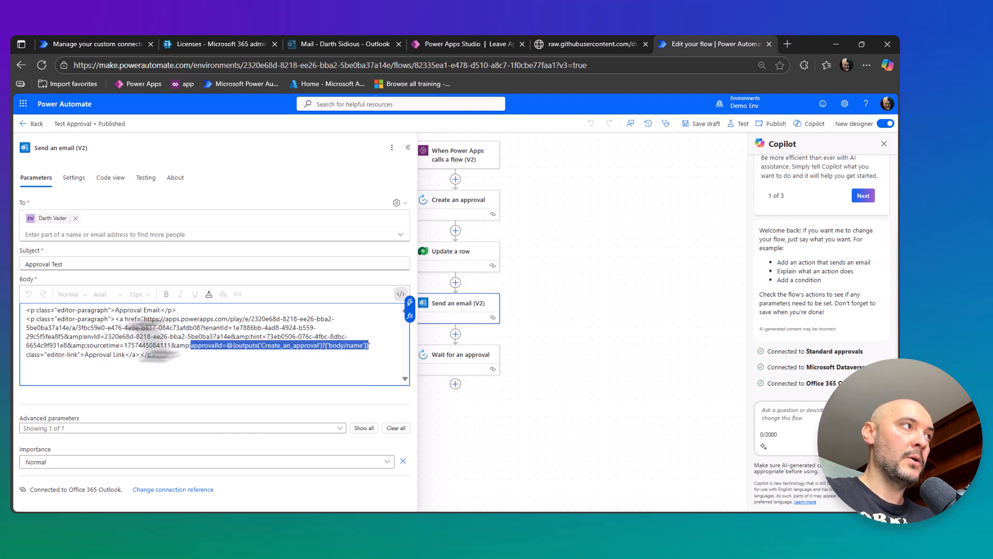
left_click_drag(83, 336, 236, 339)
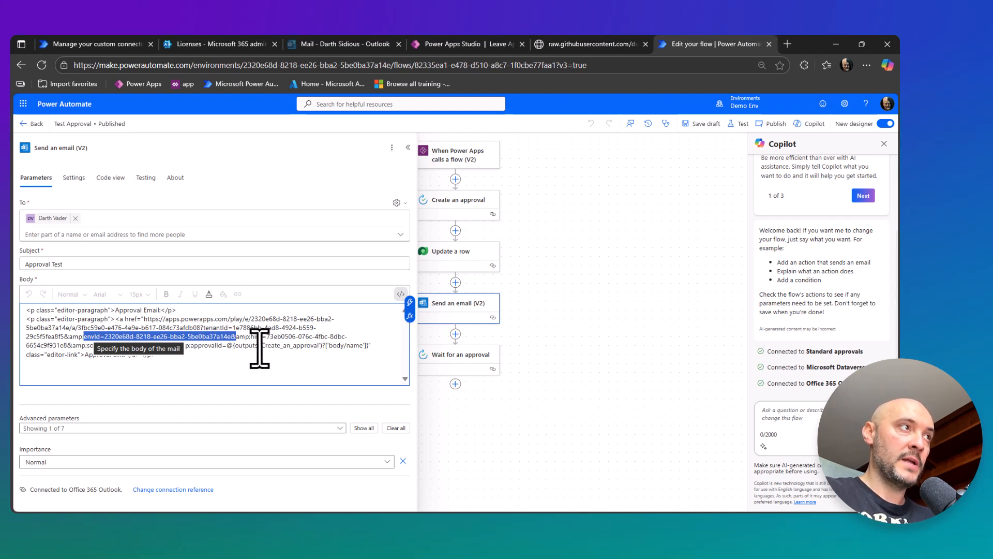
Switch to Power Apps Studio and examine the App object's StartScreen formula that checks the approvalId parameter.
left_click(446, 45)
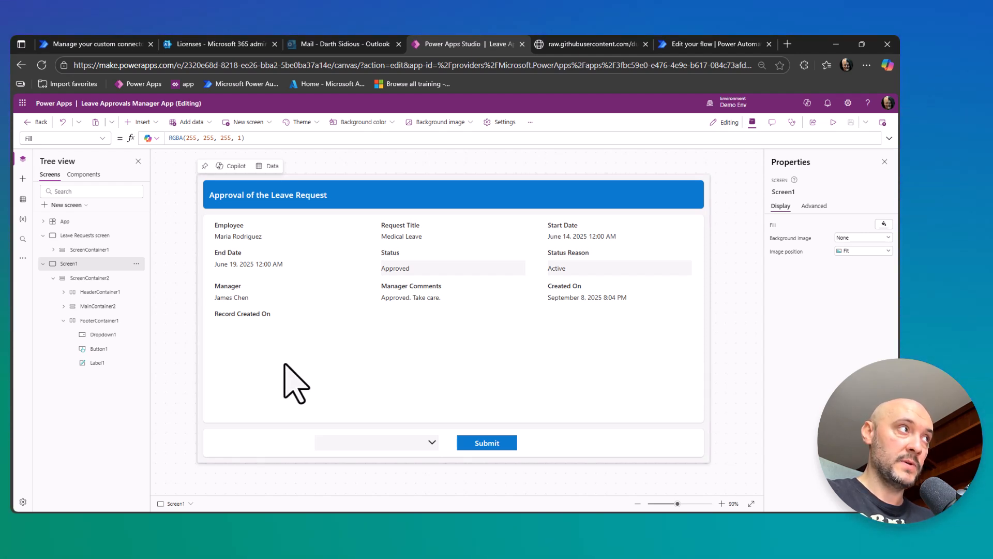
left_click(64, 221)
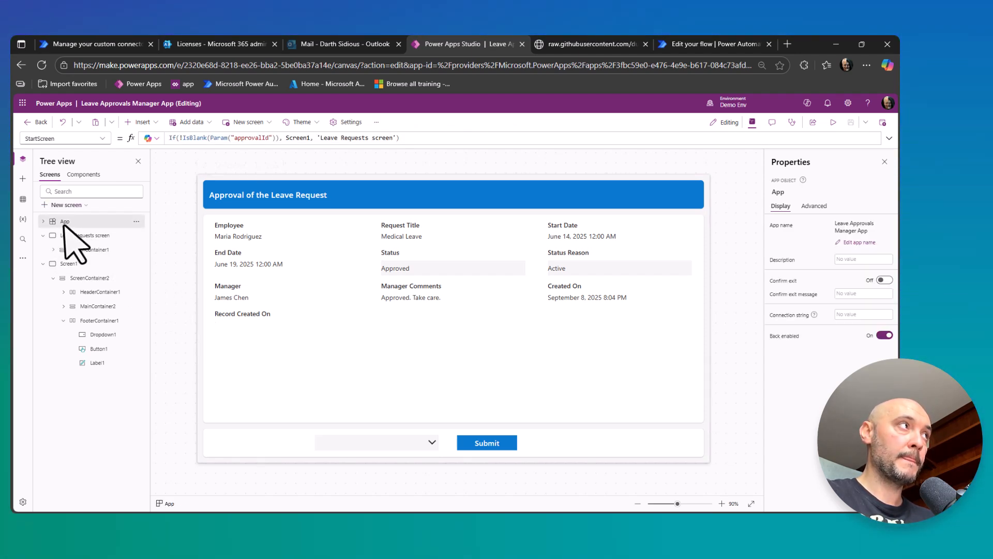
left_click_drag(481, 137, 137, 137)
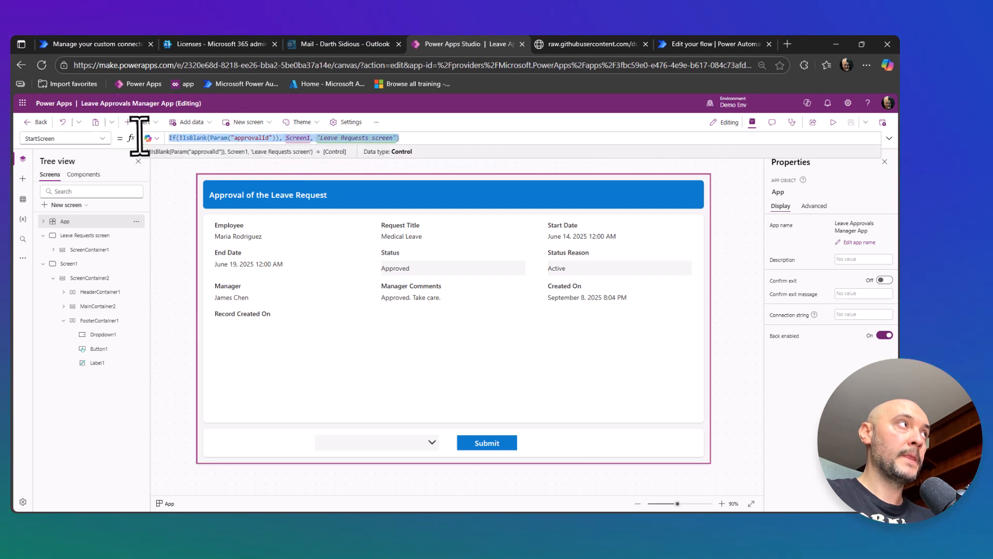
View the app's data sources and examine the getApprovalDetails formula with properties.responseOptions in the Items property of Screen1's dropdown.
left_click(72, 264)
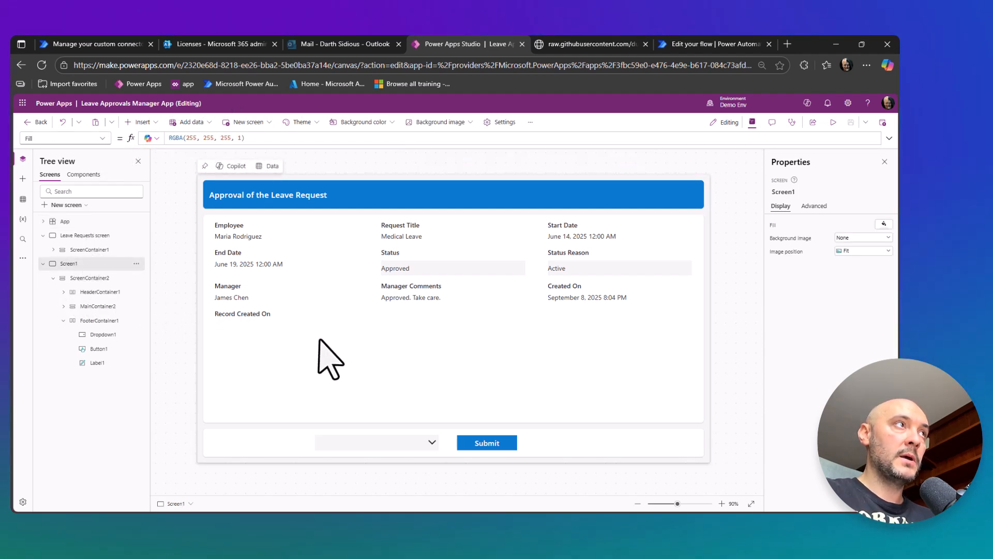
left_click(23, 199)
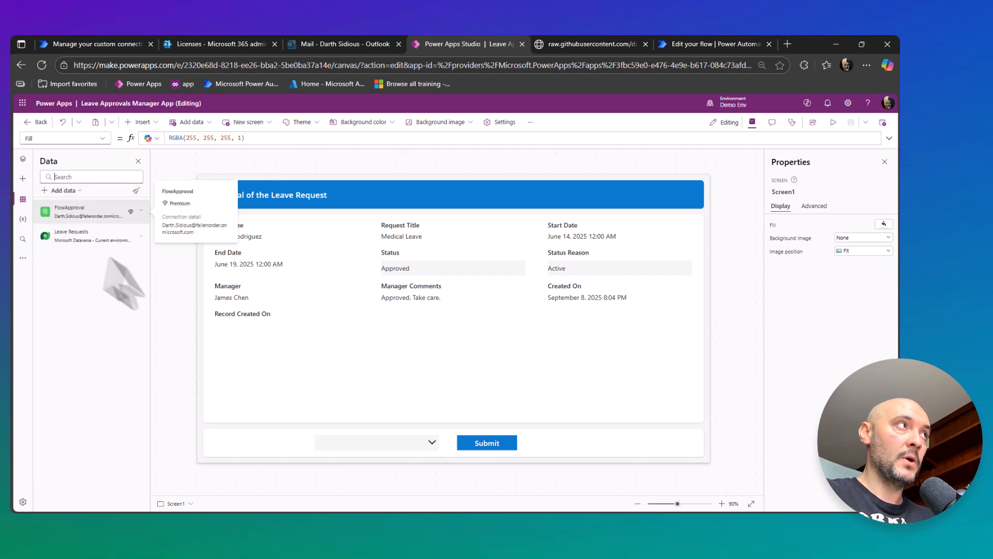
left_click(390, 443)
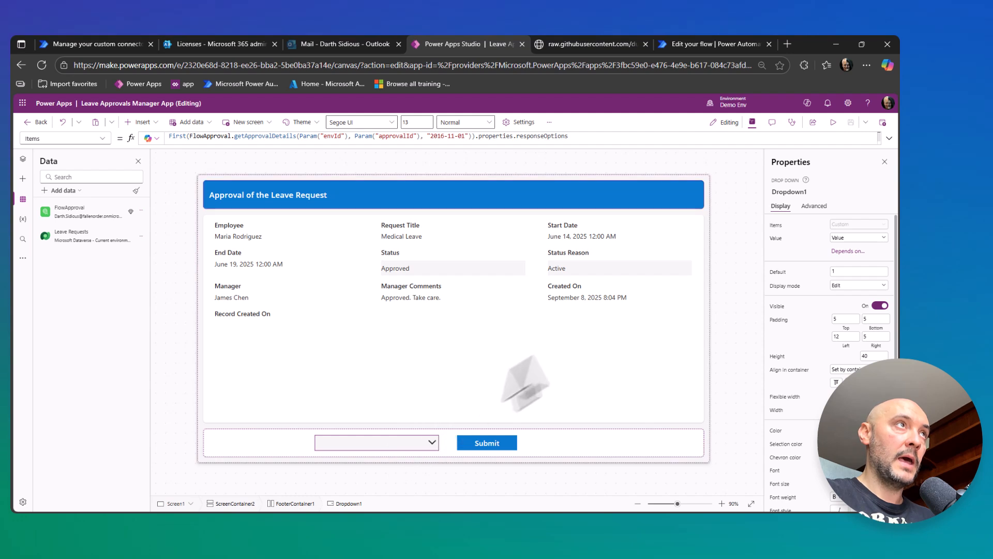
left_click(887, 139)
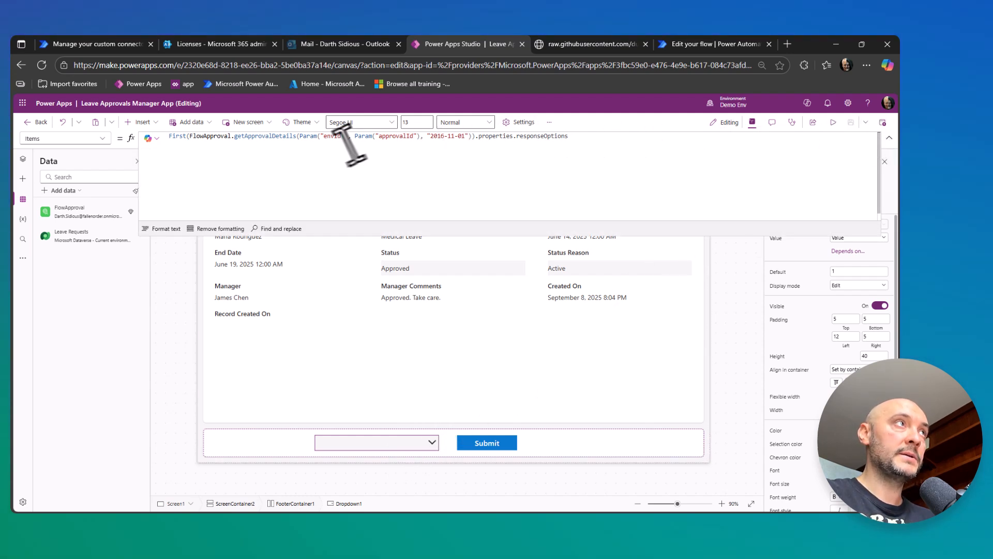
key("ctrl+0")
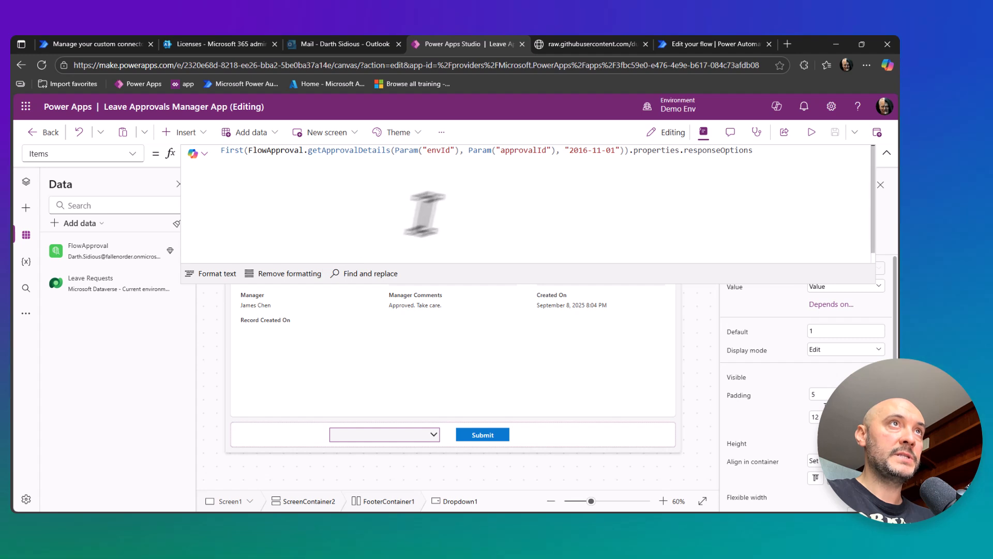
left_click(650, 153)
double_click(650, 151)
double_click(709, 151)
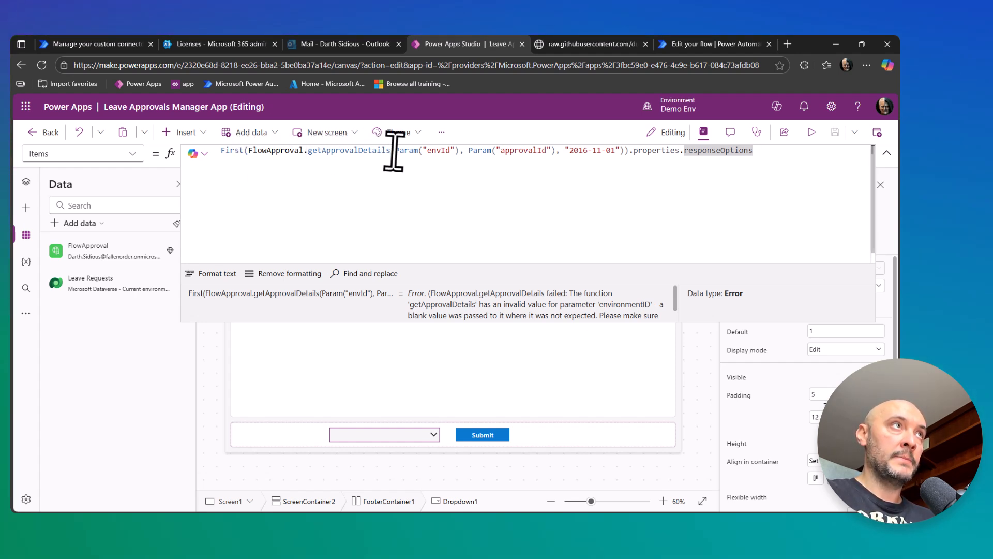
Examine the envId and approvalId parameters passed to getApprovalDetails in the dropdown's Items formula.
left_click_drag(394, 152, 549, 151)
left_click(887, 153)
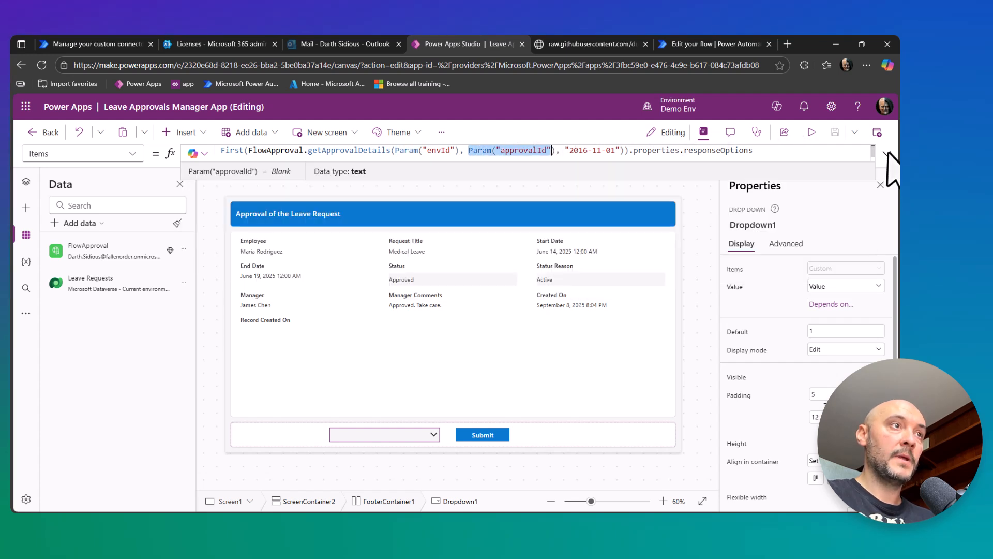
Examine the completeApproval formula in the Submit button's OnSelect property, including its comments and the response taken from Dropdown1.Selected.Value.
left_click(487, 433)
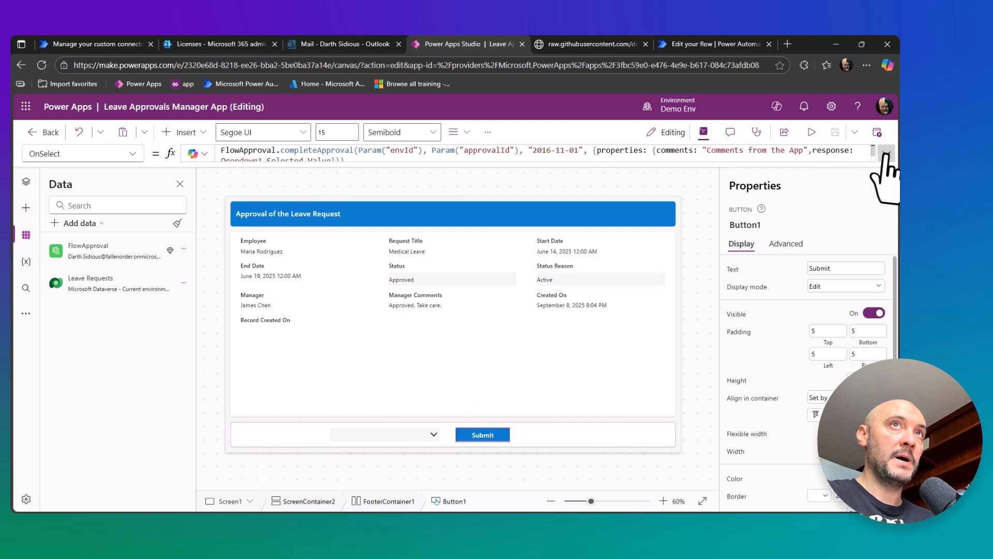
left_click(886, 153)
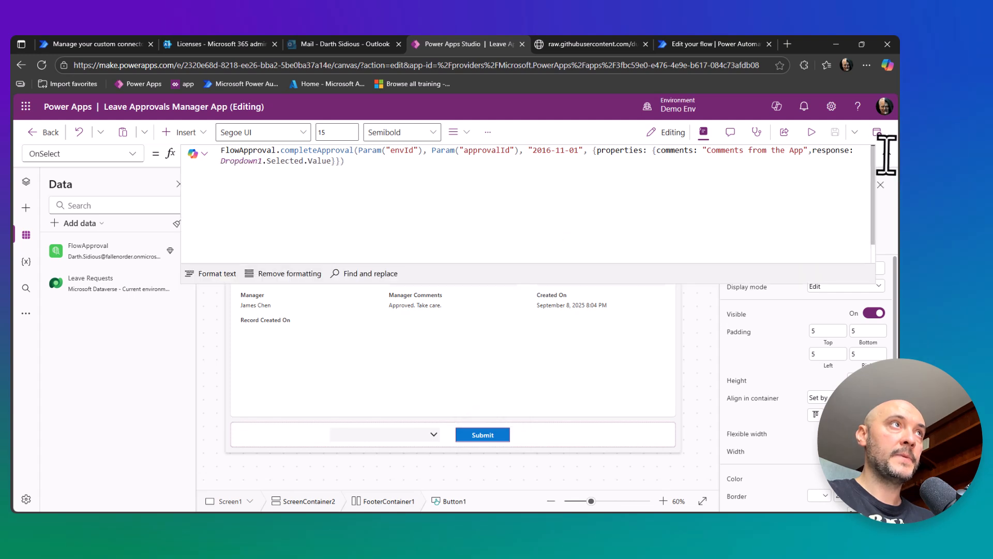
left_click(280, 151)
left_click_drag(282, 151, 353, 152)
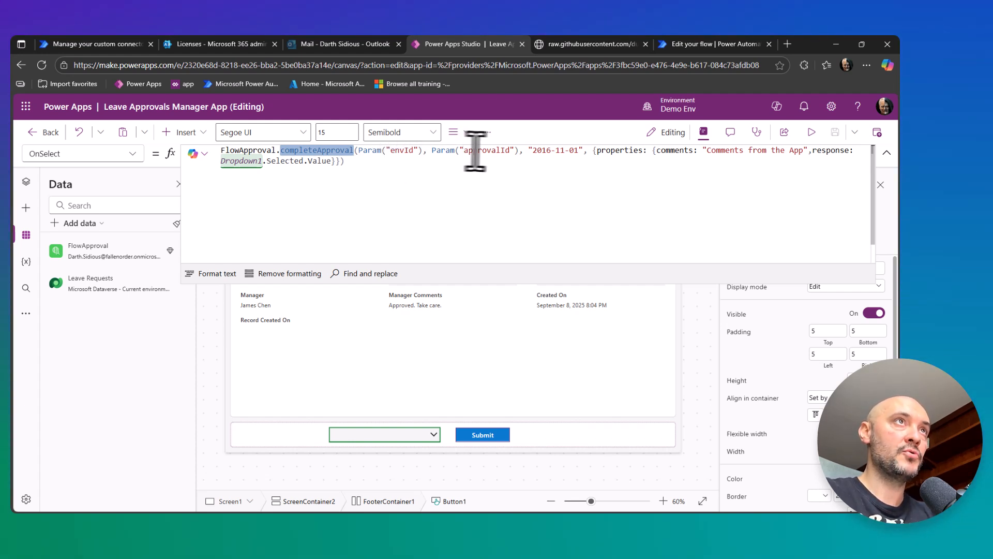
left_click_drag(592, 151, 383, 161)
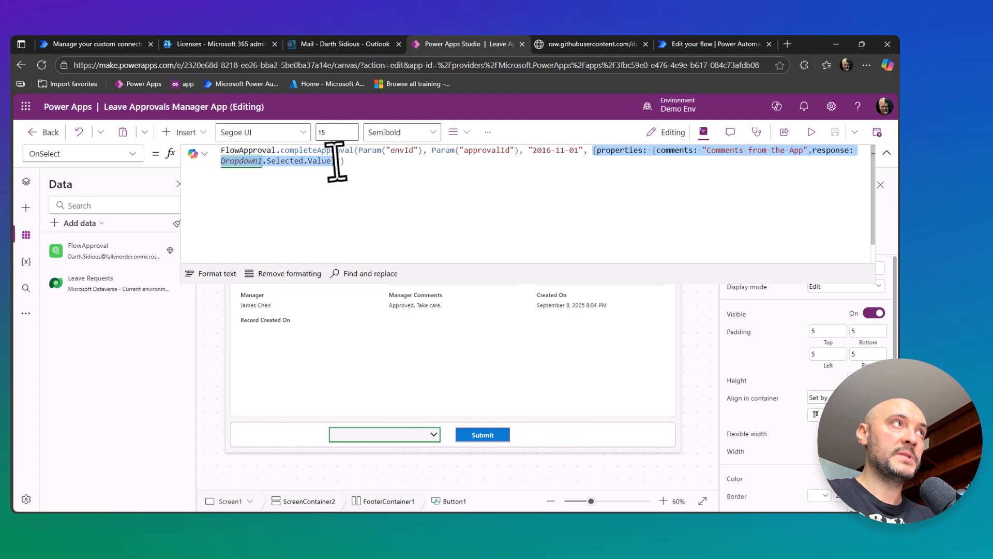
left_click(716, 162)
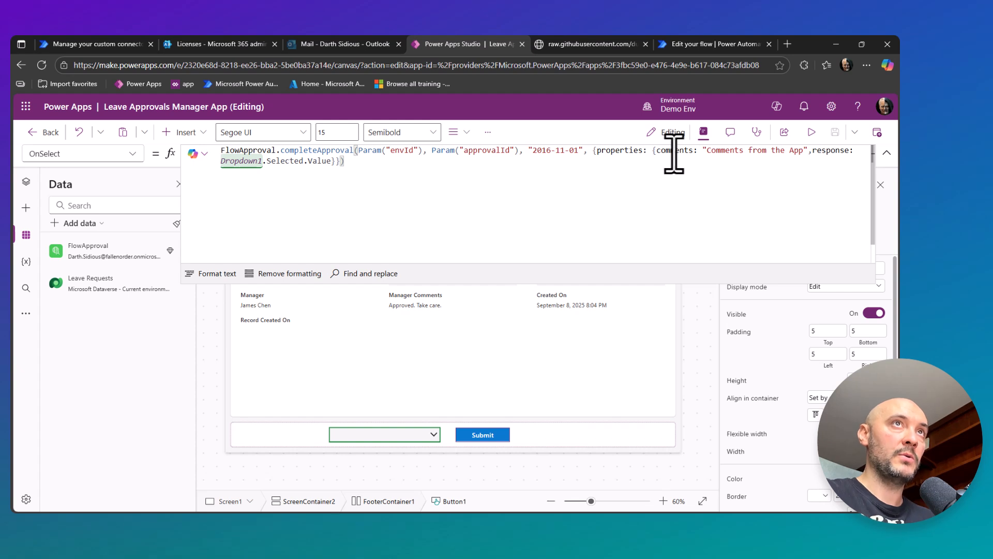
double_click(824, 150)
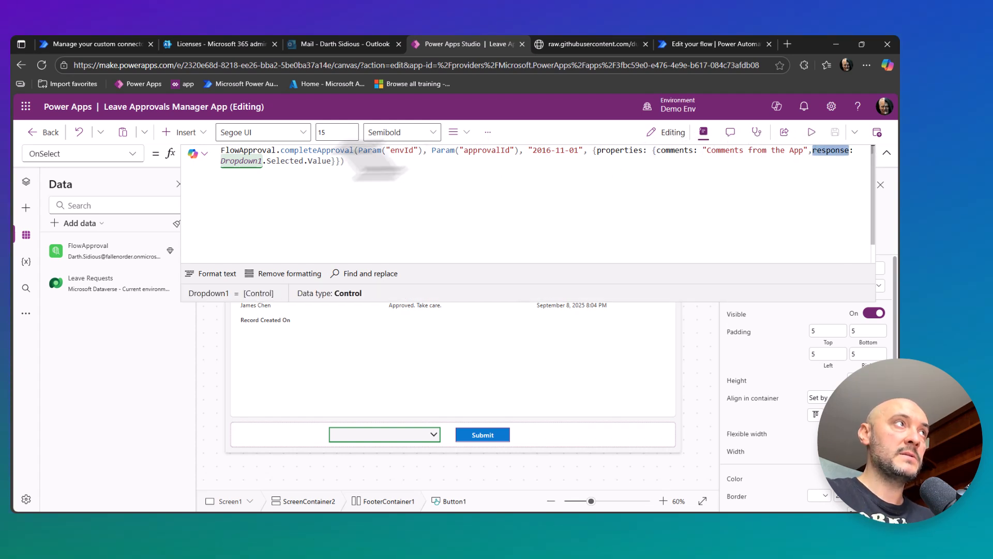
left_click(230, 161)
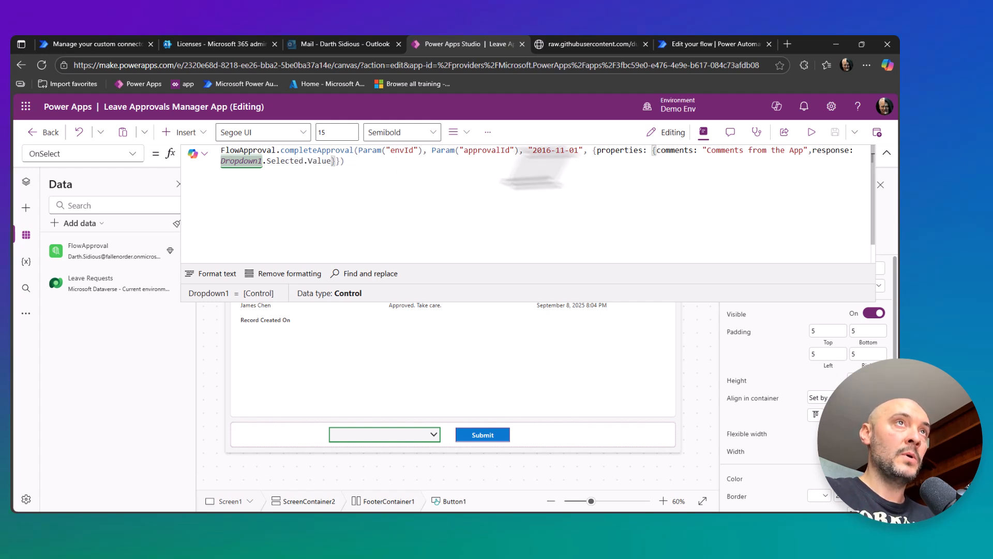
left_click(886, 152)
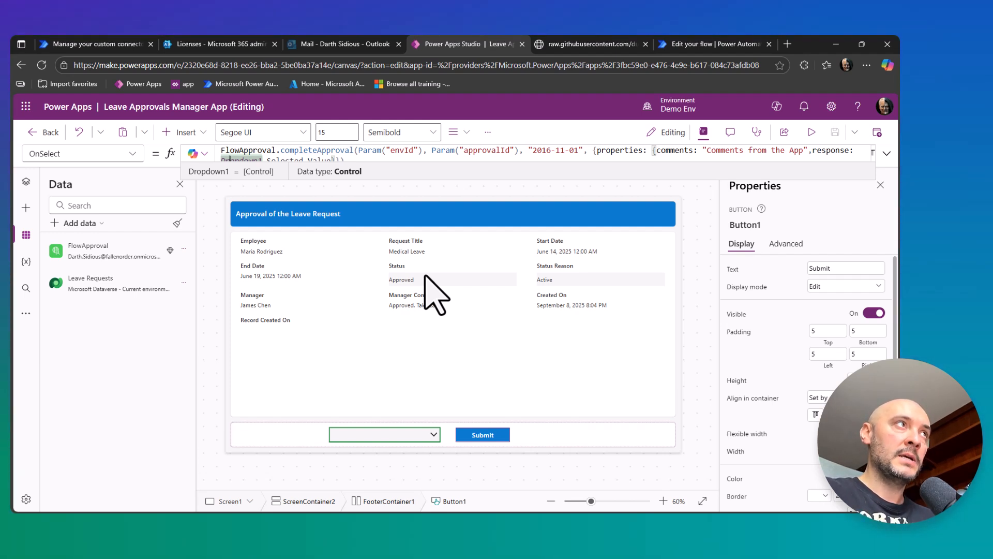
left_click(886, 153)
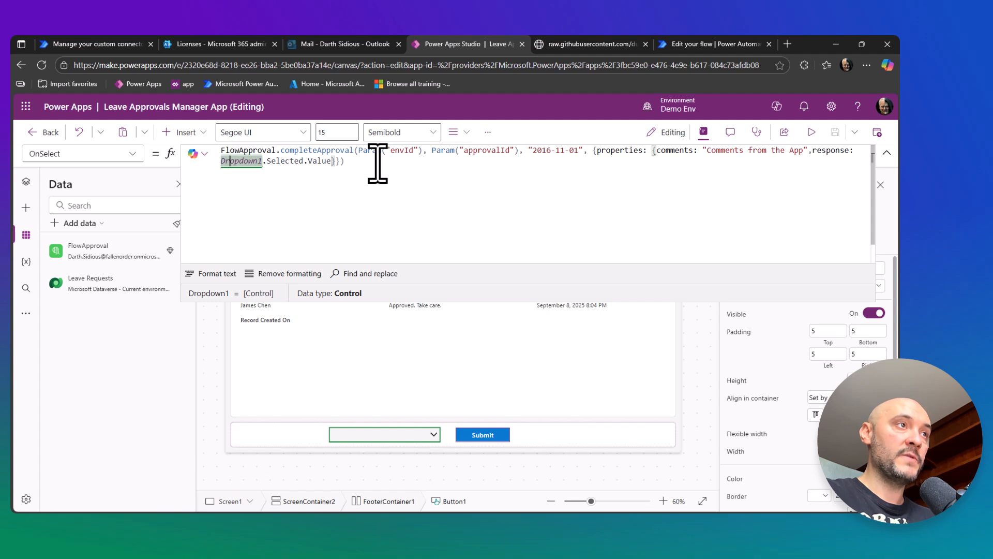
left_click(886, 153)
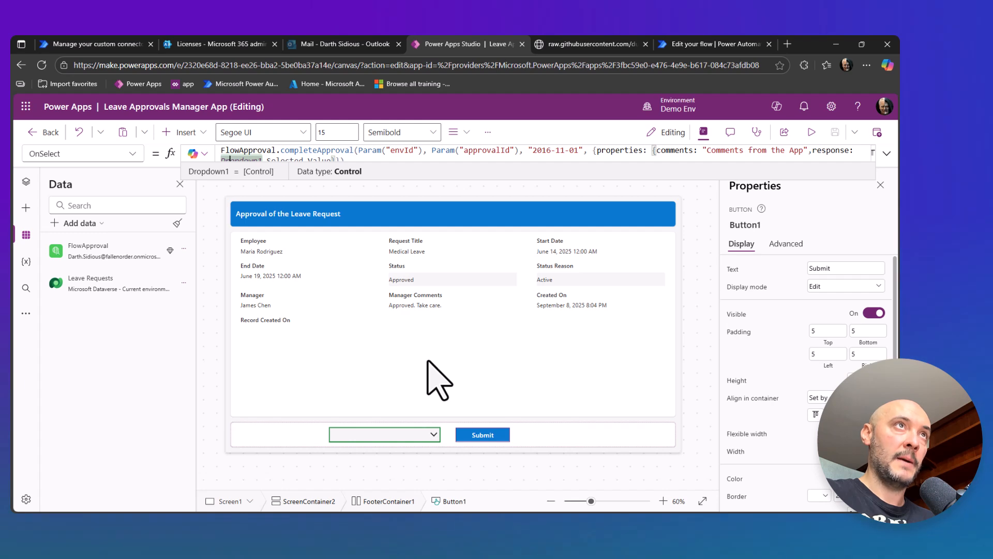
Switch to the Test Approval flow in Power Automate and examine the Update a row action's Row ID and ApprovalID parameters.
left_click(683, 44)
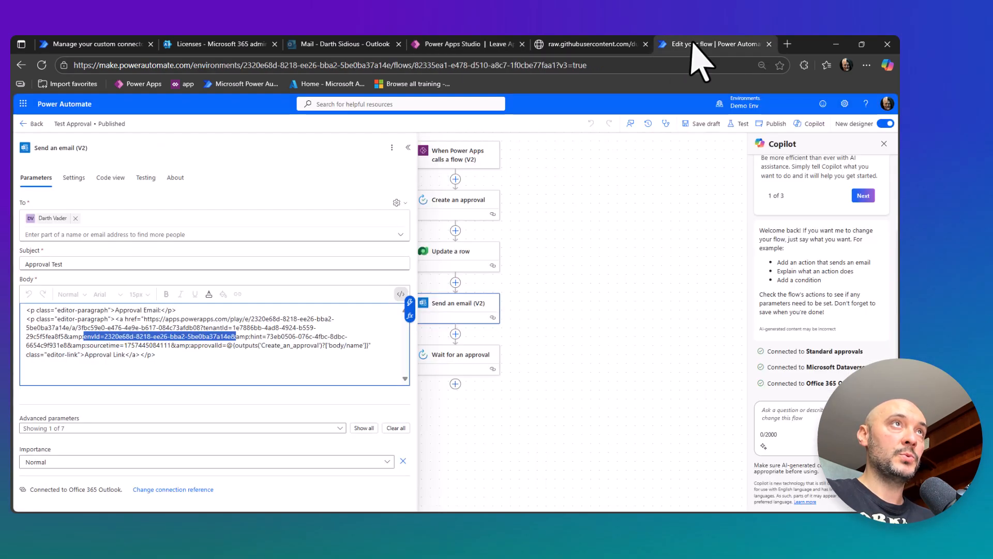
left_click(533, 272)
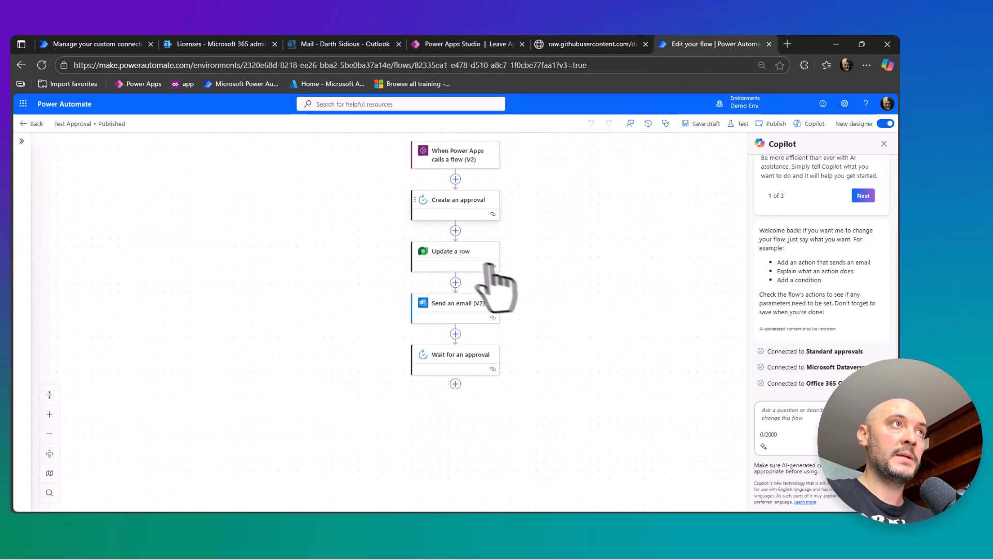
left_click(458, 256)
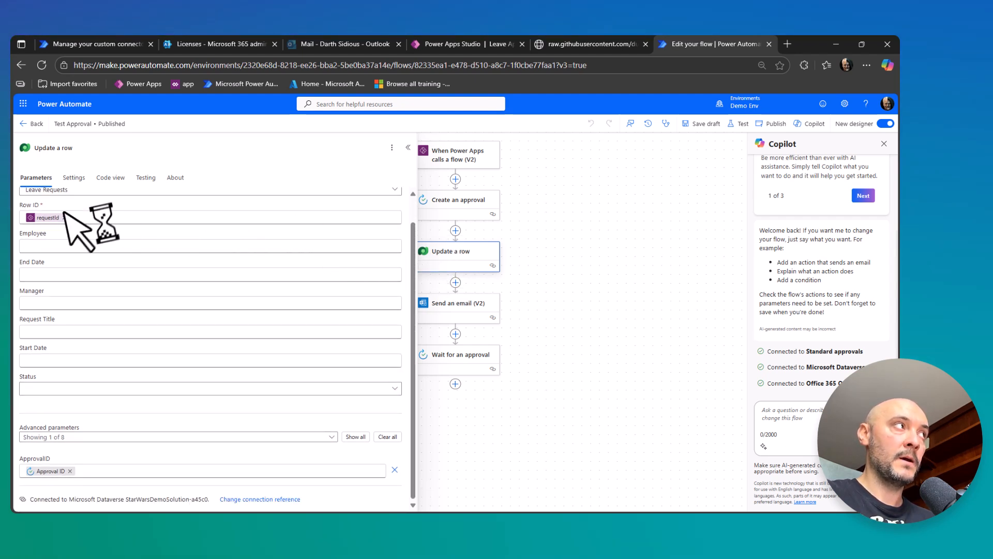
scroll(86, 240, "up", 1)
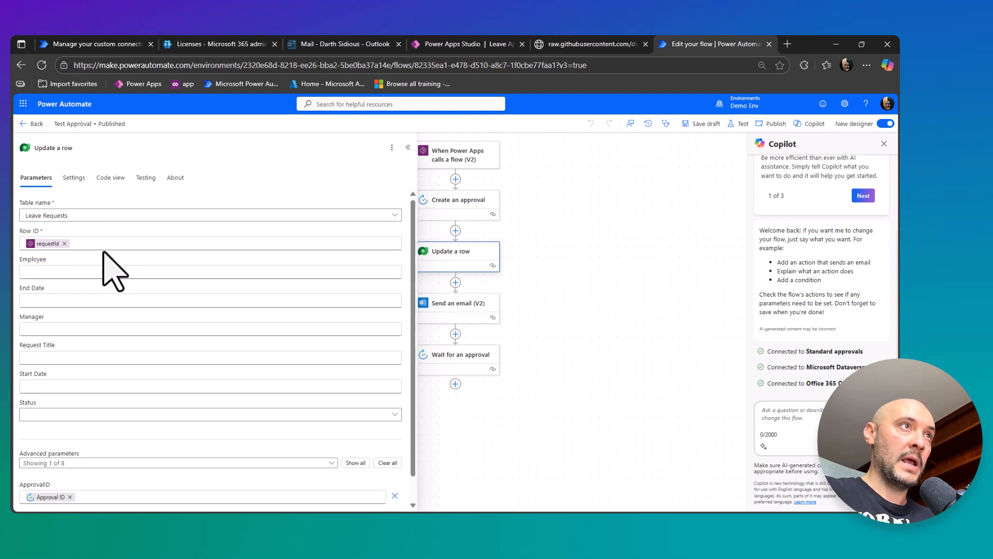
scroll(132, 362, "down", 1)
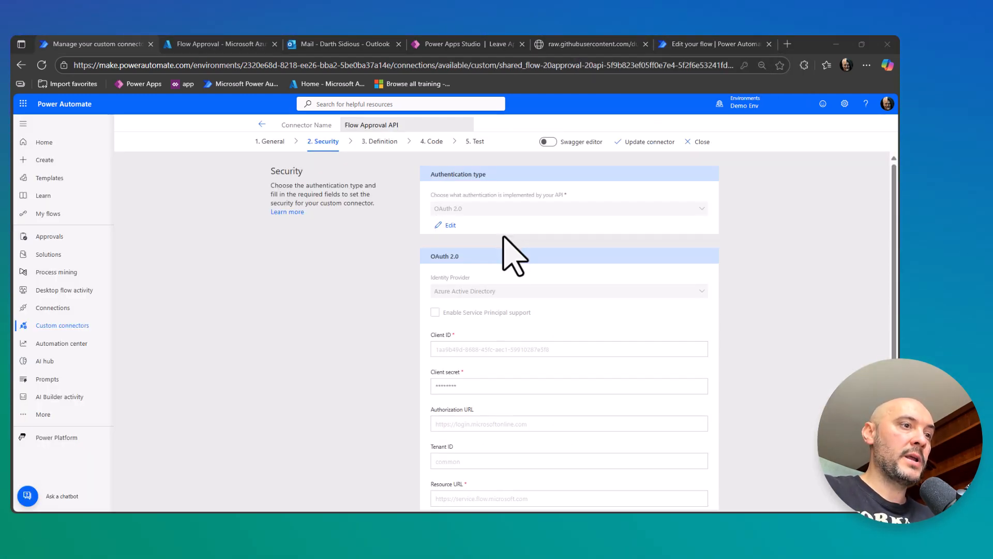
Review the connector's raw Swagger file and the Flow Approval app's API permissions in Azure, ending back in Power Apps Studio.
left_click(552, 46)
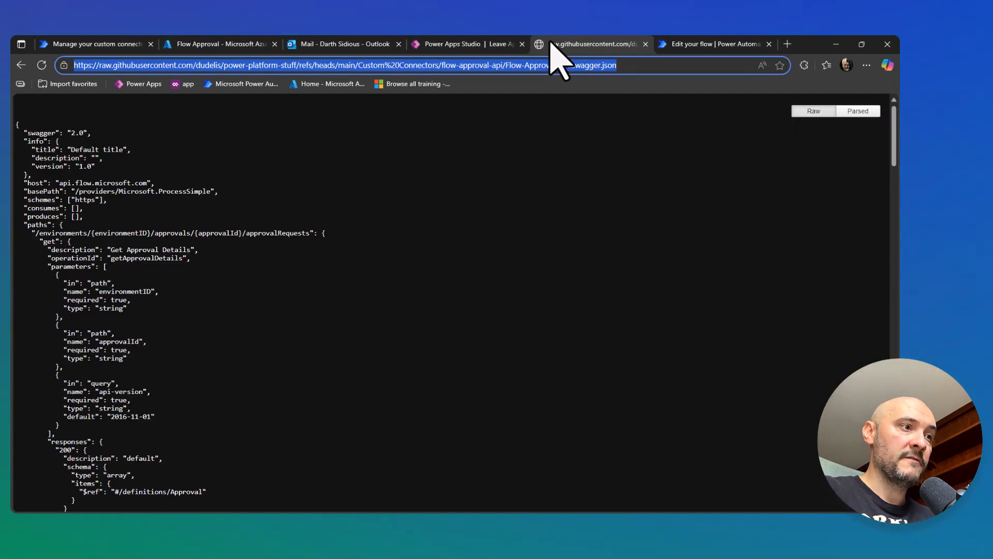
left_click(217, 46)
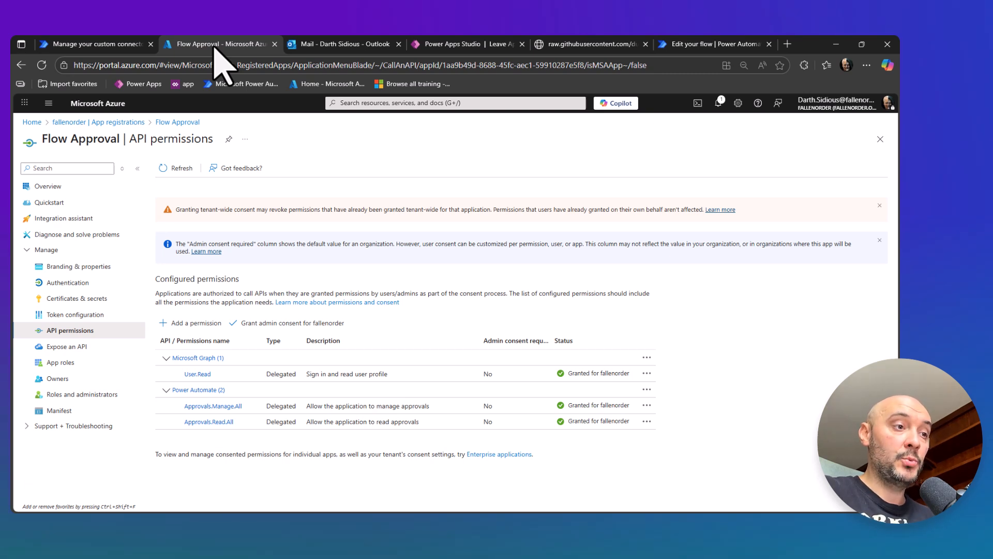
left_click(453, 47)
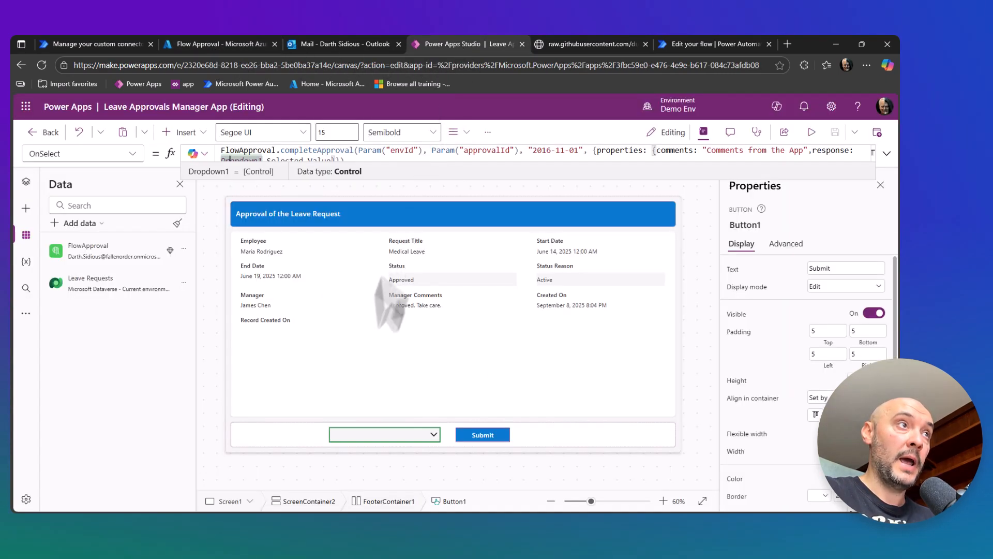